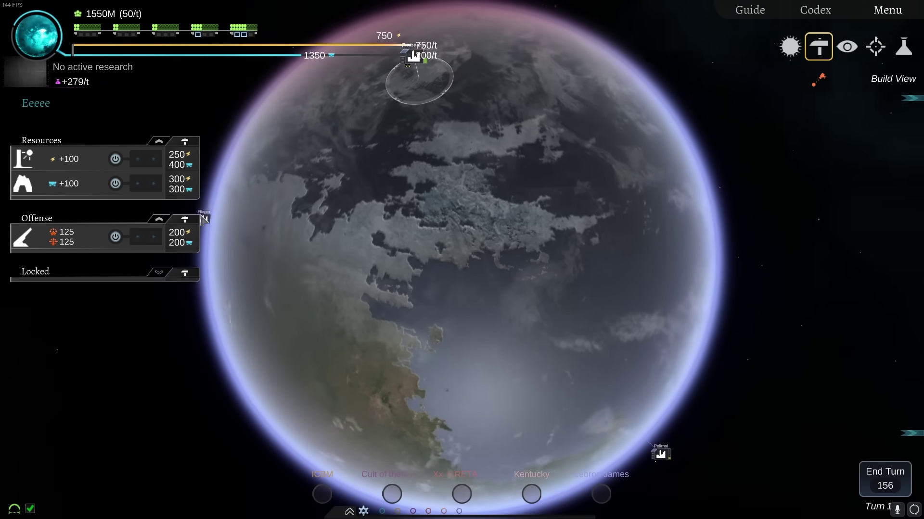
Step: Research Self-Adjusting Optics in the Tech Tree, with Advanced Signal Processing queued after it
key(t)
click(232, 204)
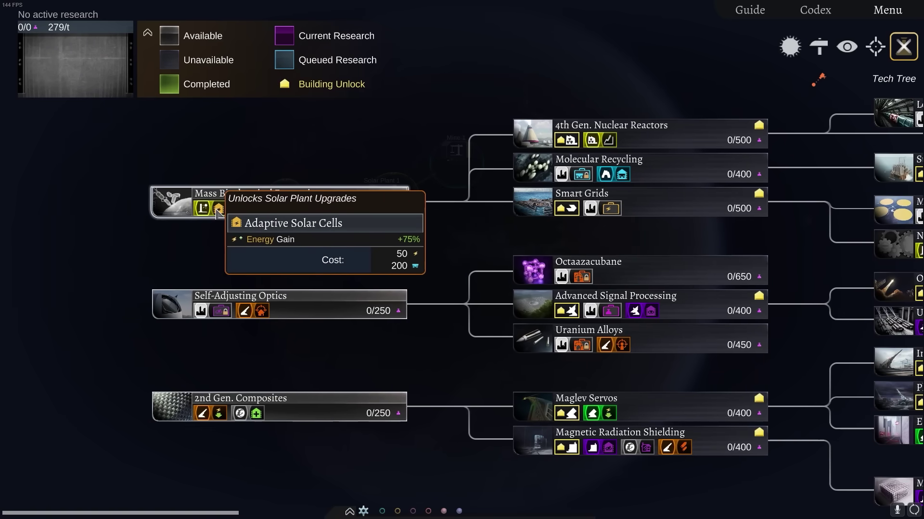
scroll(372, 178, down, 5)
click(317, 293)
scroll(506, 325, up, 5)
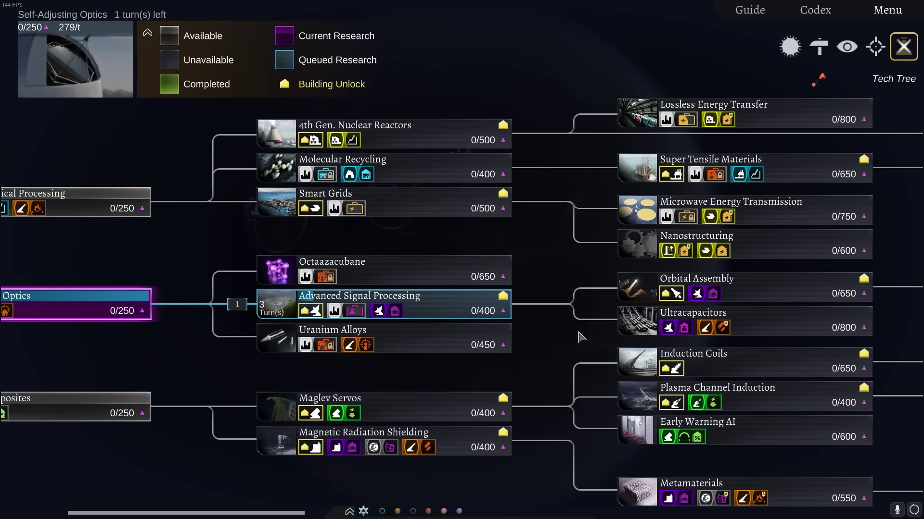
Step: Place Railgun 1 beside Solar Plant 1 and link it to the plant
key(Escape)
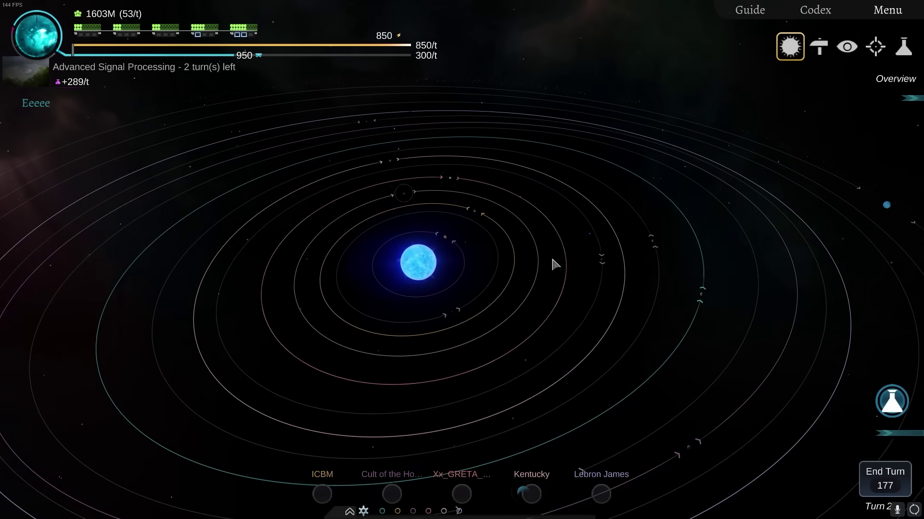
mouse_move(498, 206)
mouse_down()
mouse_move(459, 320)
mouse_move(494, 252)
mouse_up()
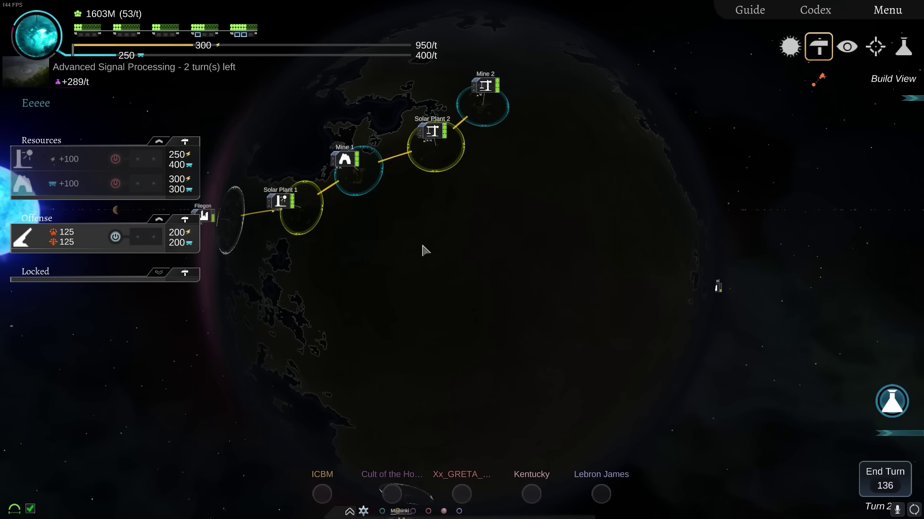
drag(423, 250, 454, 217)
click(102, 237)
click(329, 190)
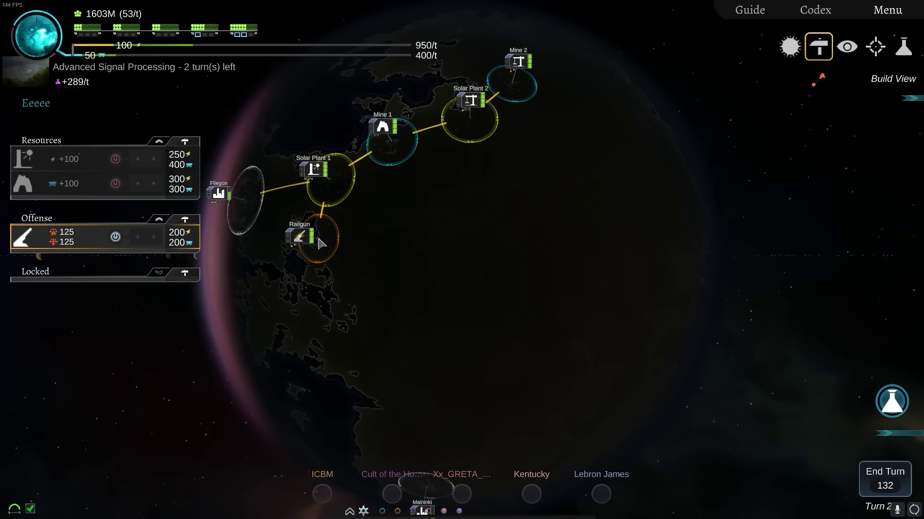
Step: Check Fliegon's city details, then view the building chain and the research tree
click(218, 192)
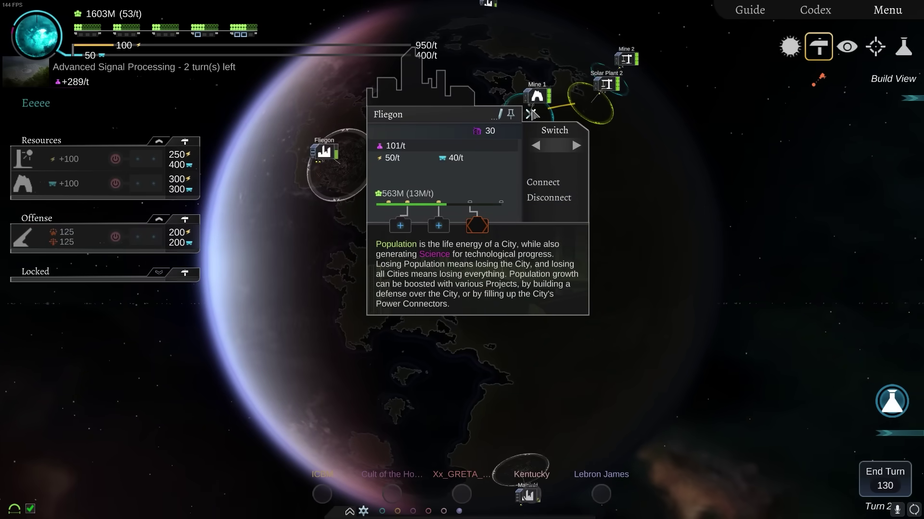
click(533, 115)
drag(591, 180, 505, 195)
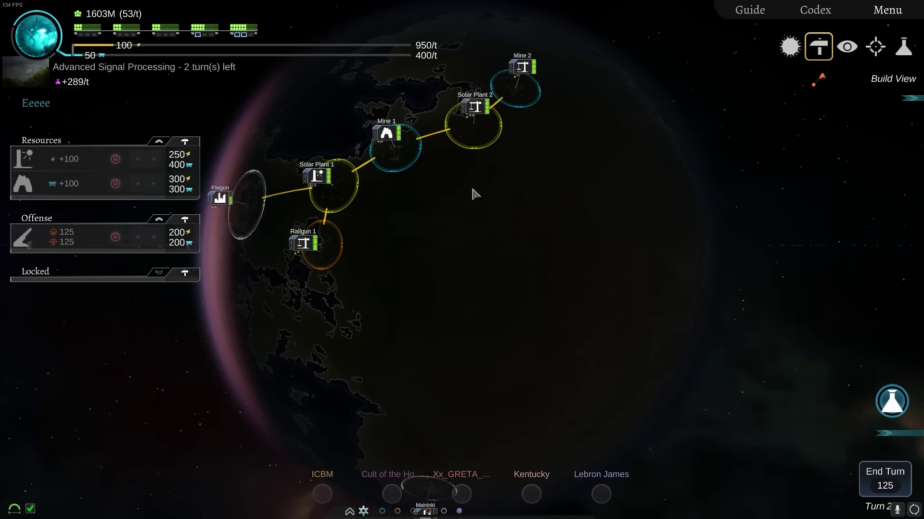
key(Return)
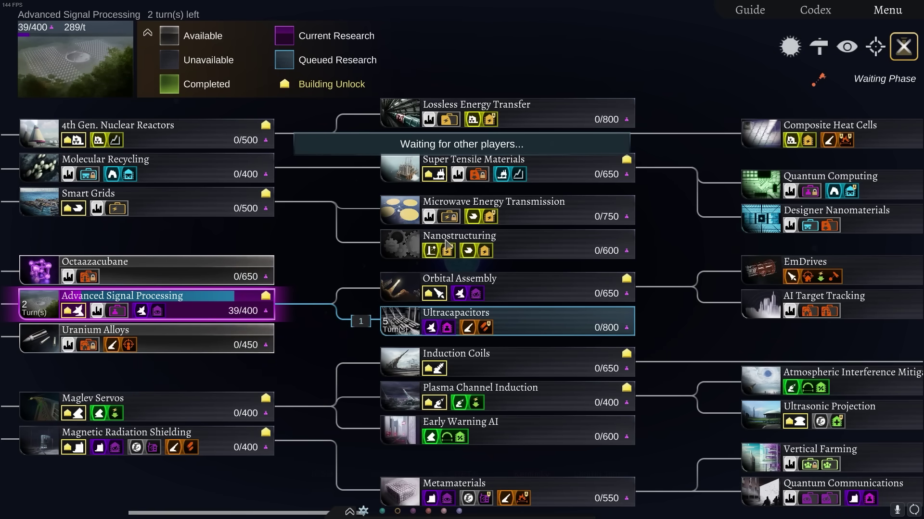
Step: Browse the later technologies and cancel the pending End Turn
drag(261, 316, 586, 213)
scroll(586, 213, down, 5)
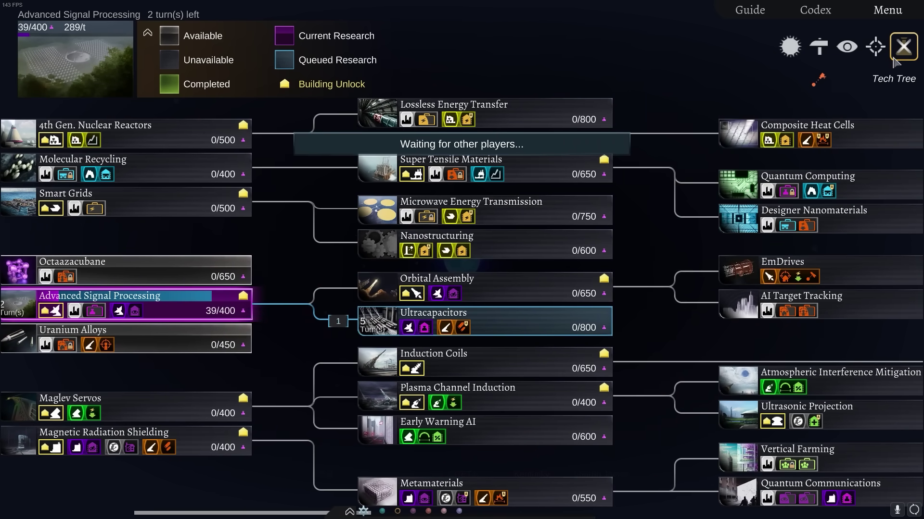
click(903, 47)
click(883, 472)
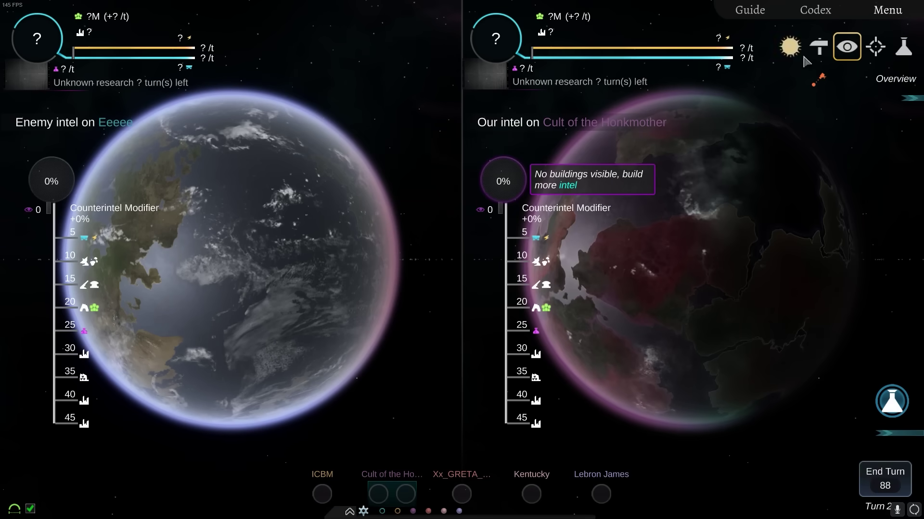
Step: Make Advanced Signal Processing the current research instead of Mass Biochemical Processing
click(902, 46)
click(43, 166)
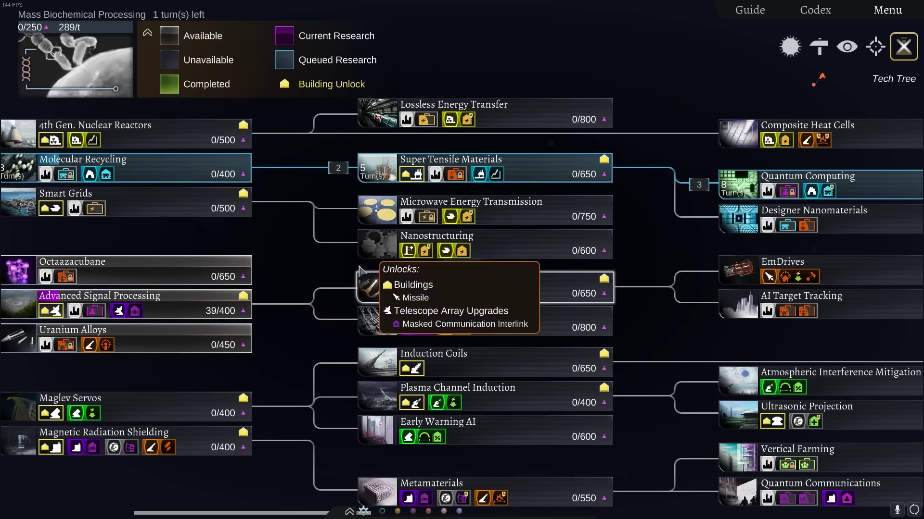
drag(315, 256, 460, 320)
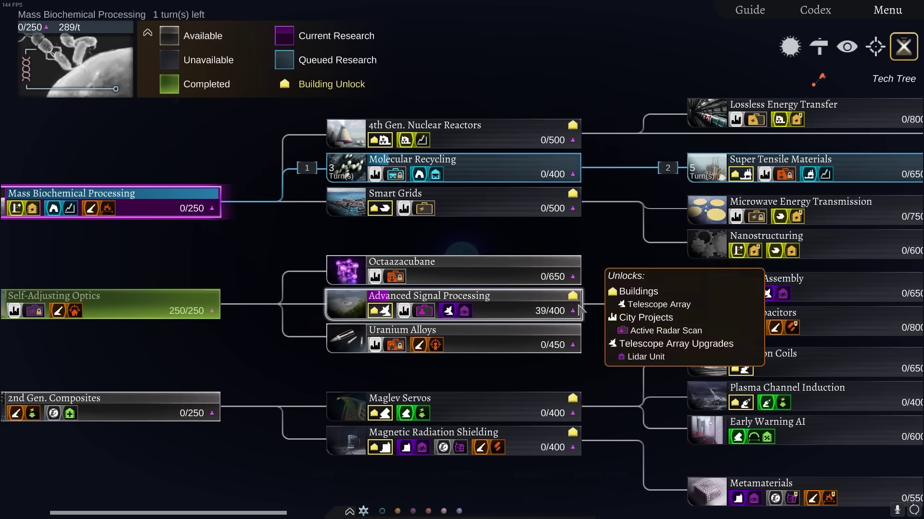
click(401, 310)
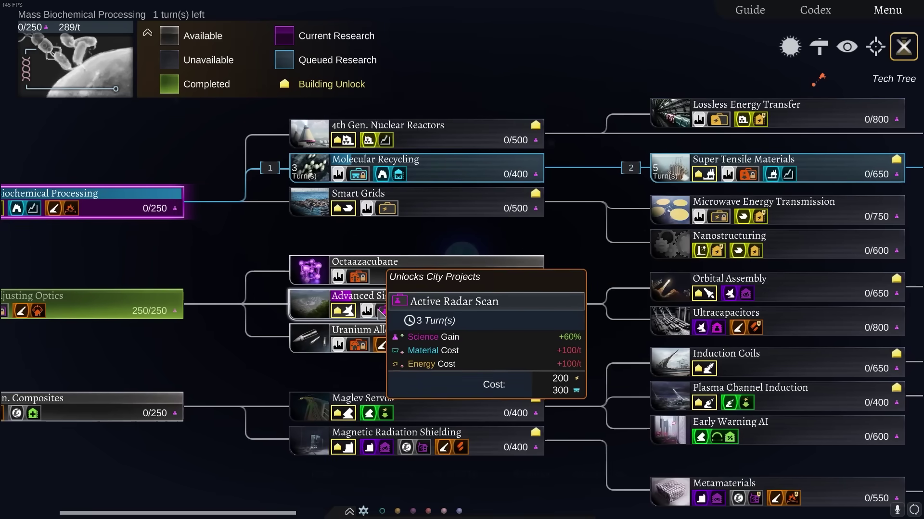
key(Escape)
Step: Queue Quantum Computing among the later technologies
click(903, 46)
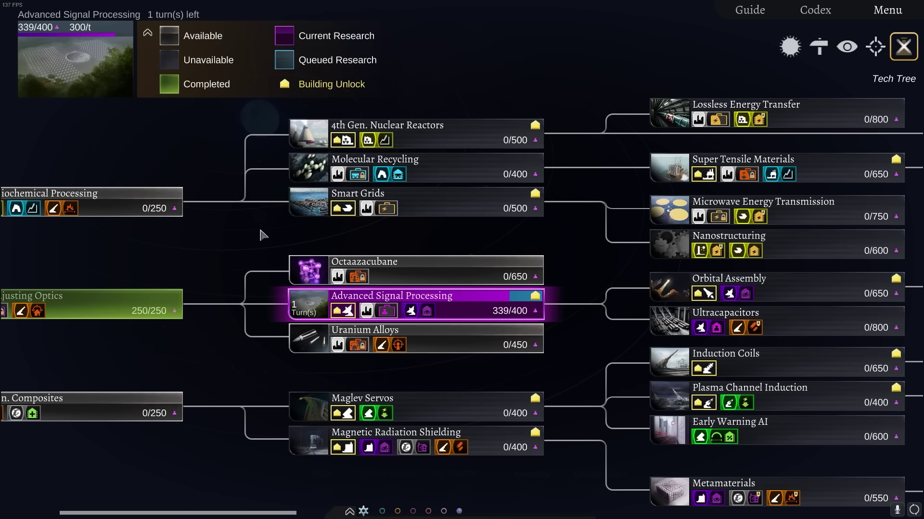
drag(794, 288, 433, 289)
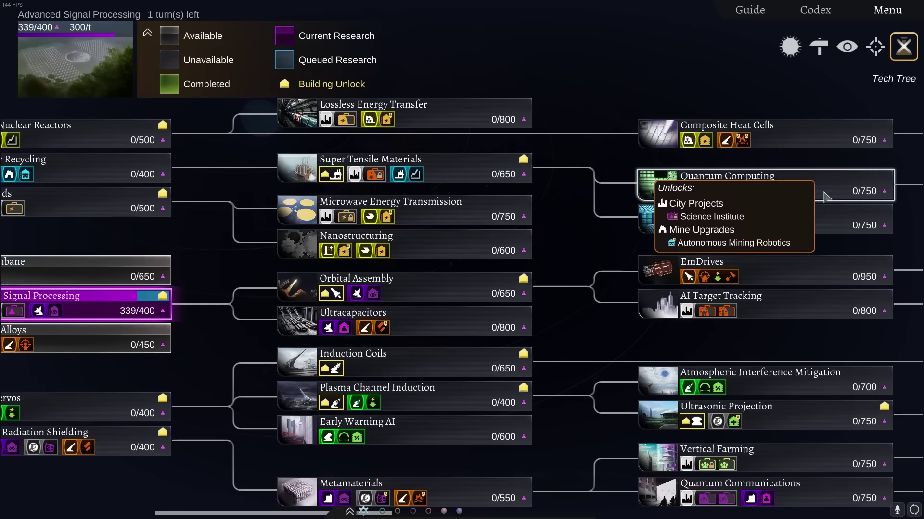
click(758, 185)
Step: Review Mine 1's available upgrades in Build View, then end the turn
click(902, 46)
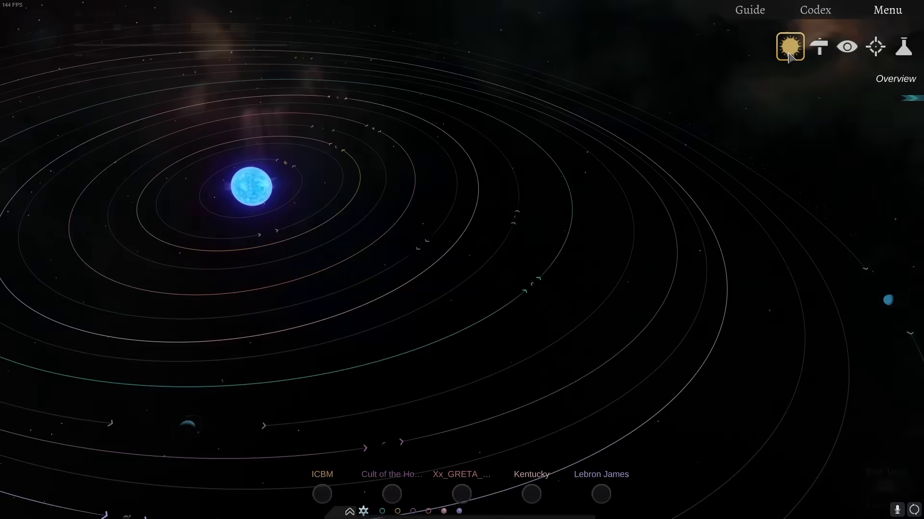
click(817, 47)
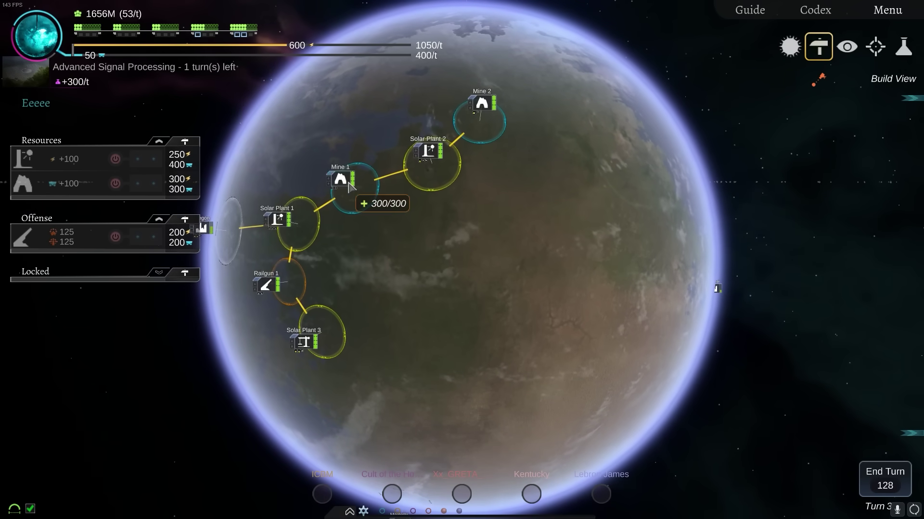
click(345, 182)
click(265, 216)
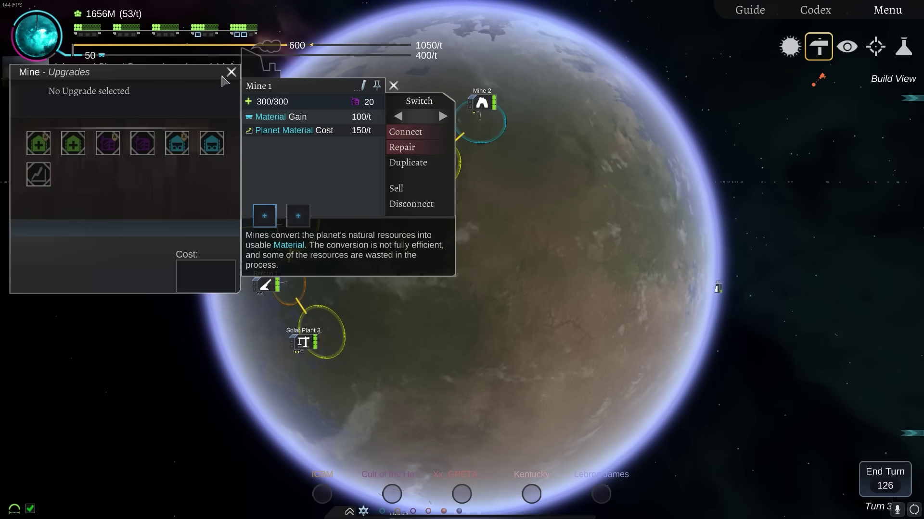
click(231, 72)
click(393, 86)
drag(527, 196, 638, 186)
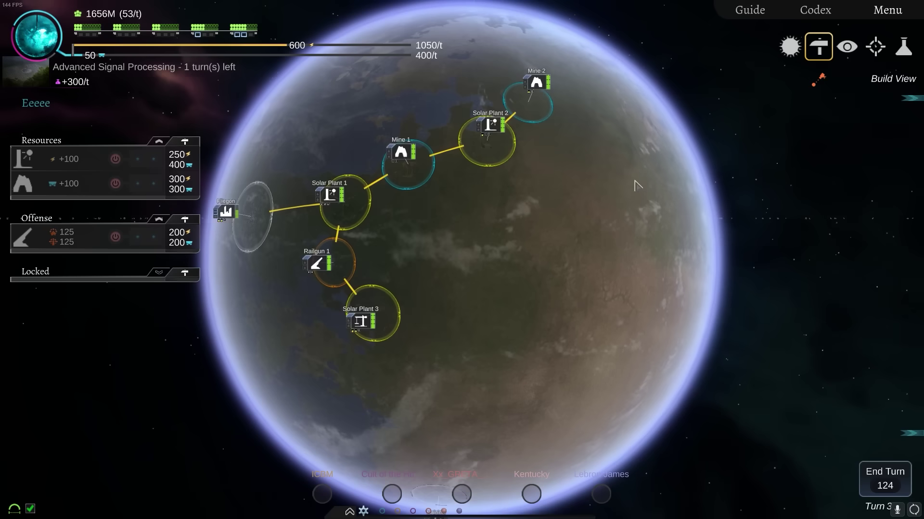
click(883, 481)
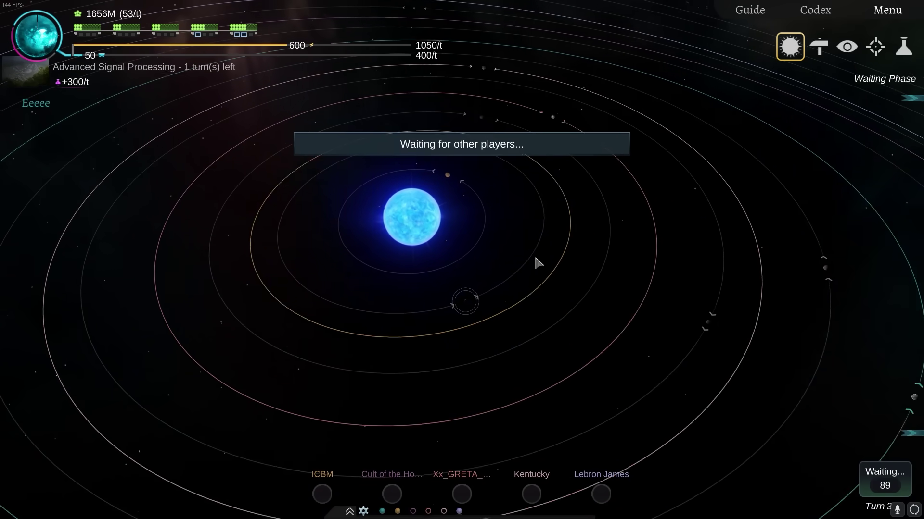
Step: Follow the projectiles across the system, view damaged Frehemje, then return to the overview
drag(513, 252, 527, 171)
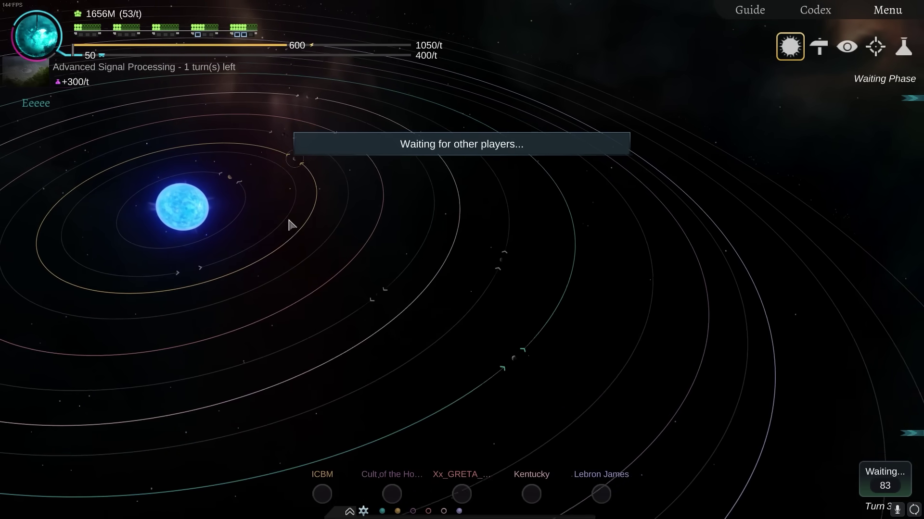
drag(430, 181, 579, 223)
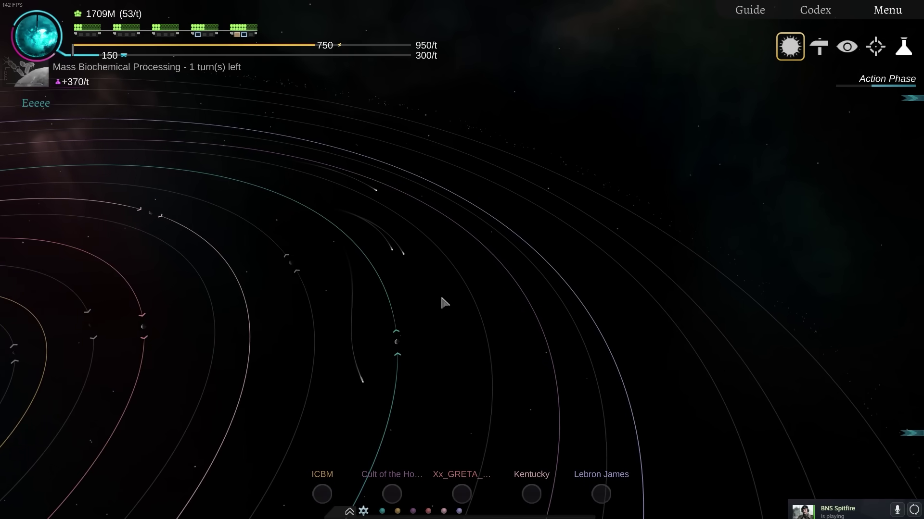
drag(437, 306, 455, 297)
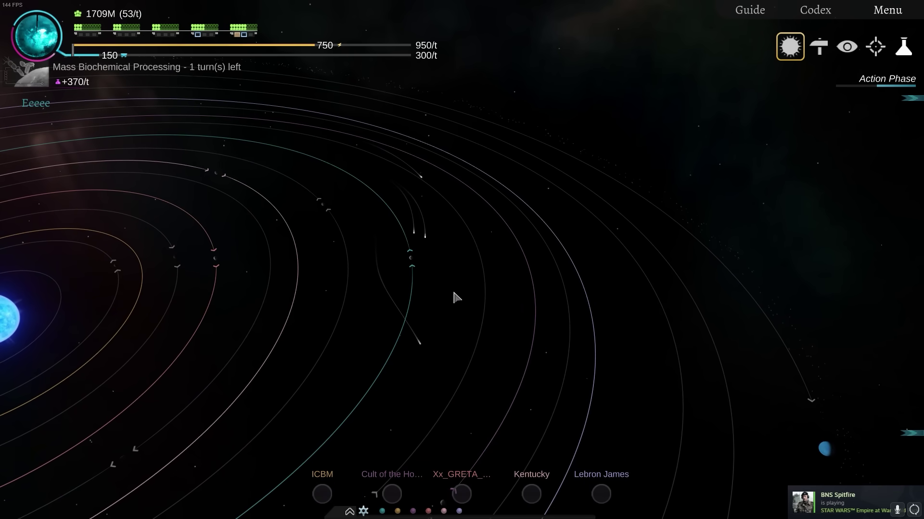
mouse_move(893, 401)
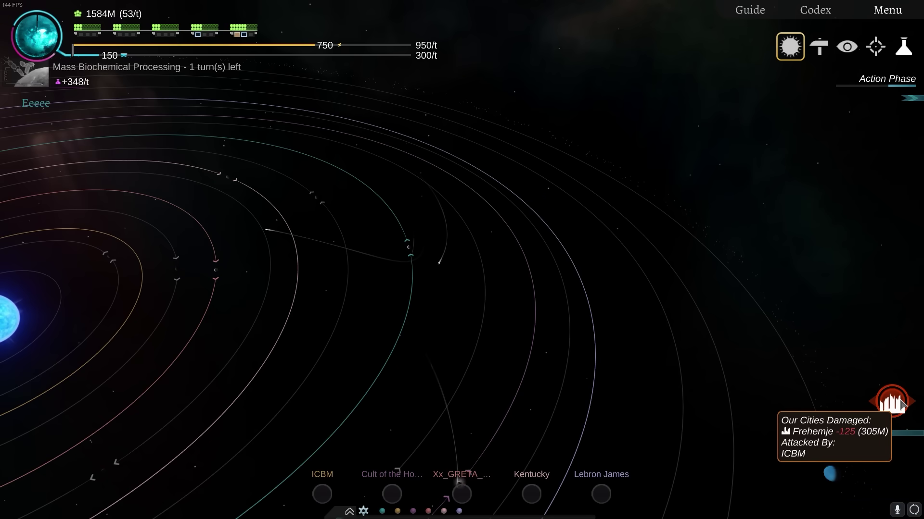
click(891, 402)
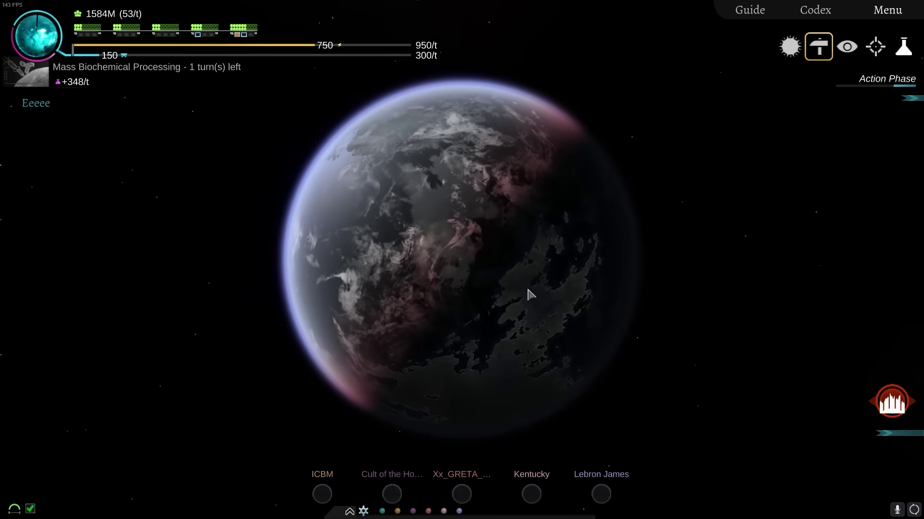
scroll(498, 268, up, 5)
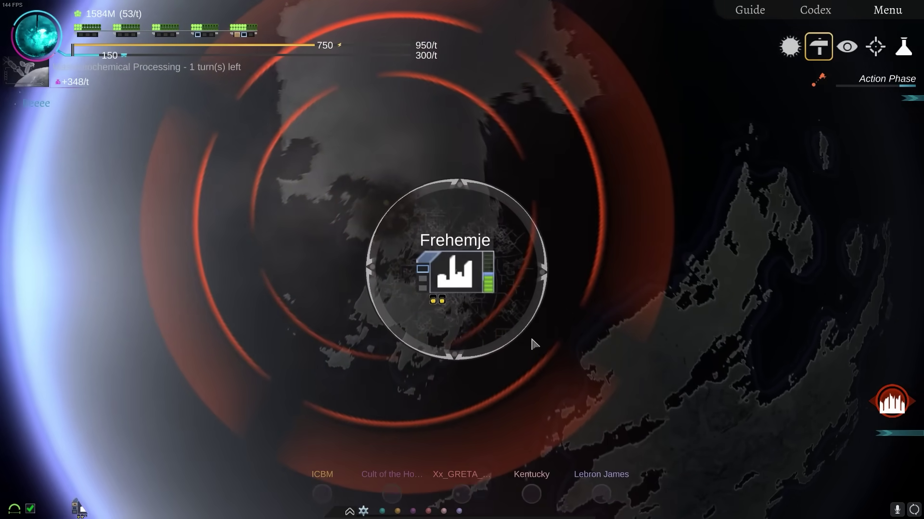
scroll(582, 235, down, 5)
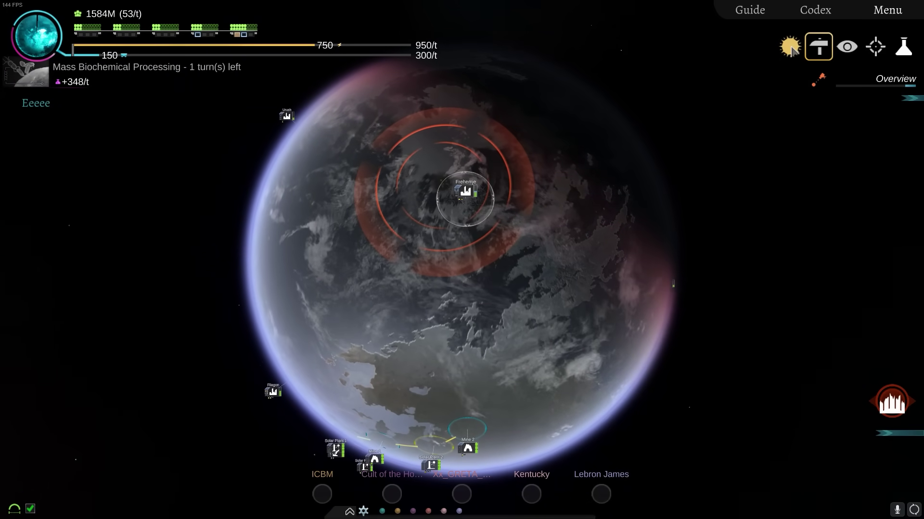
click(790, 47)
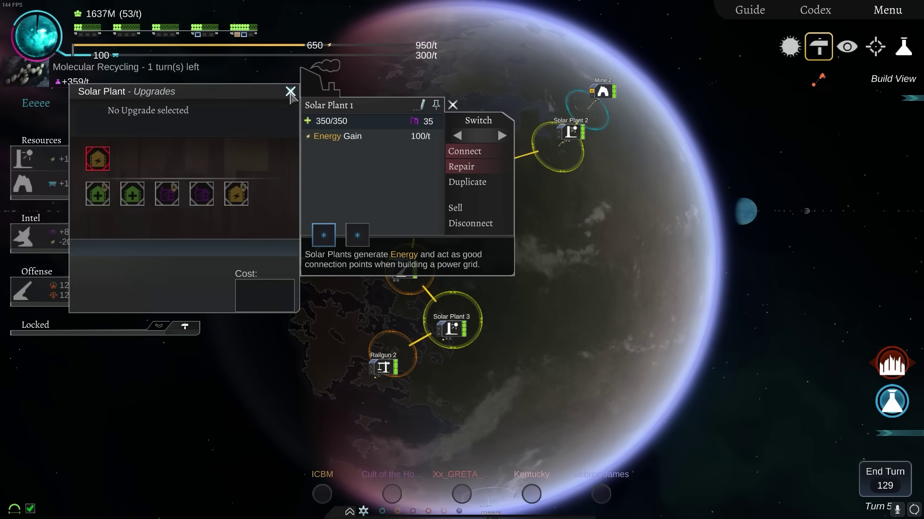
Step: Close Solar Plant 1's upgrade options and details, and show the whole building network
click(291, 93)
click(452, 105)
drag(433, 253, 500, 220)
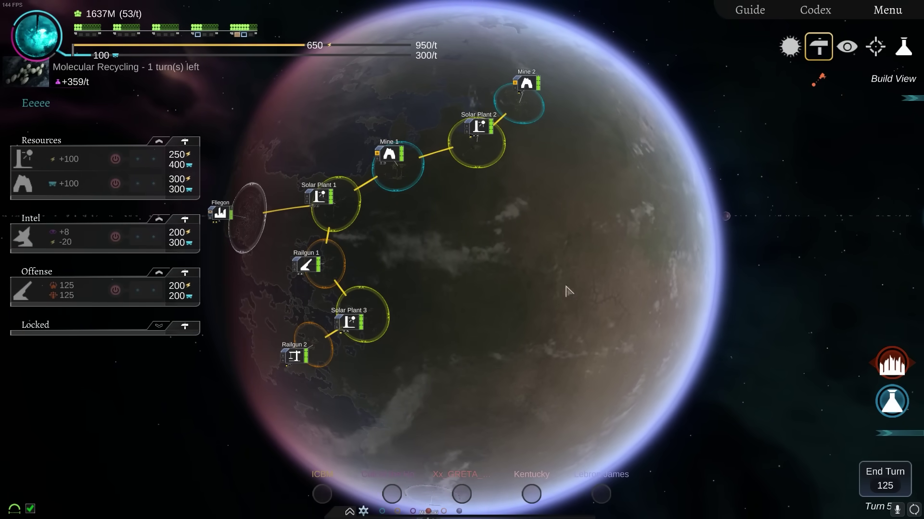
Step: End the turn, then lock in firing aims for Railgun 1 and Railgun 2
click(875, 46)
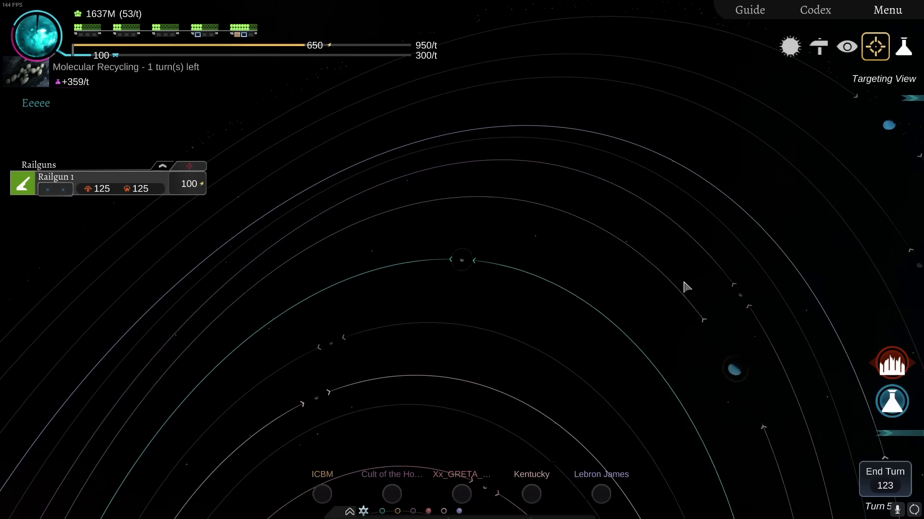
key(Return)
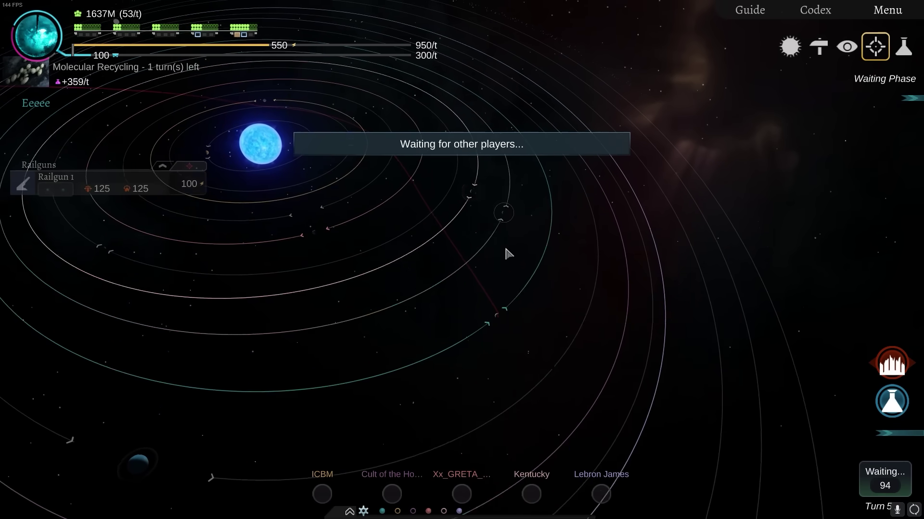
scroll(491, 299, up, 4)
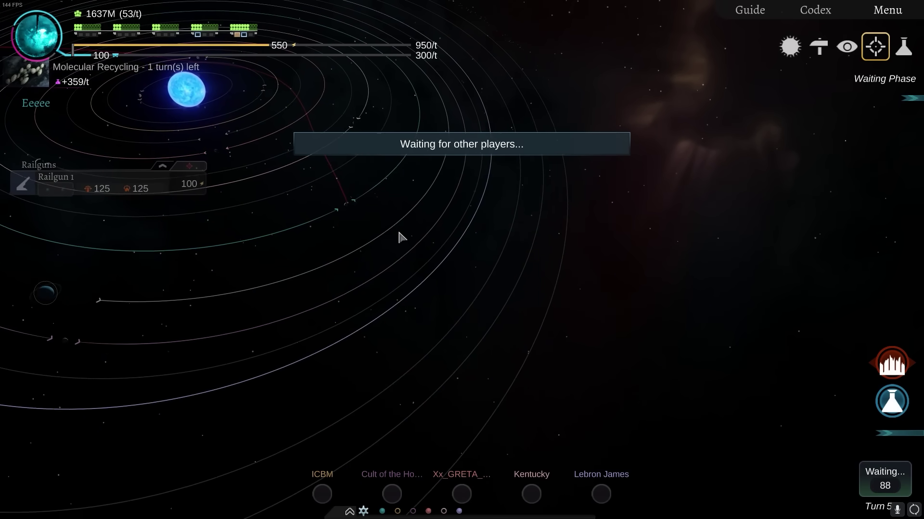
click(299, 159)
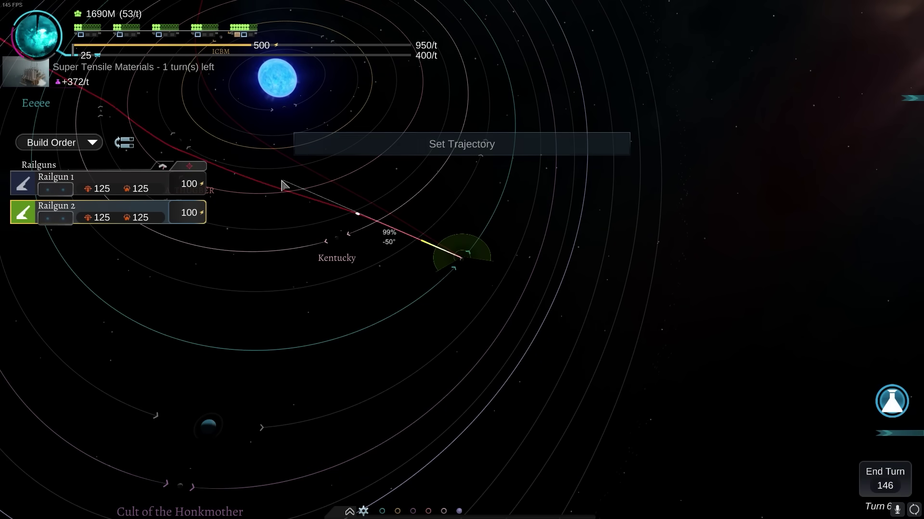
click(323, 174)
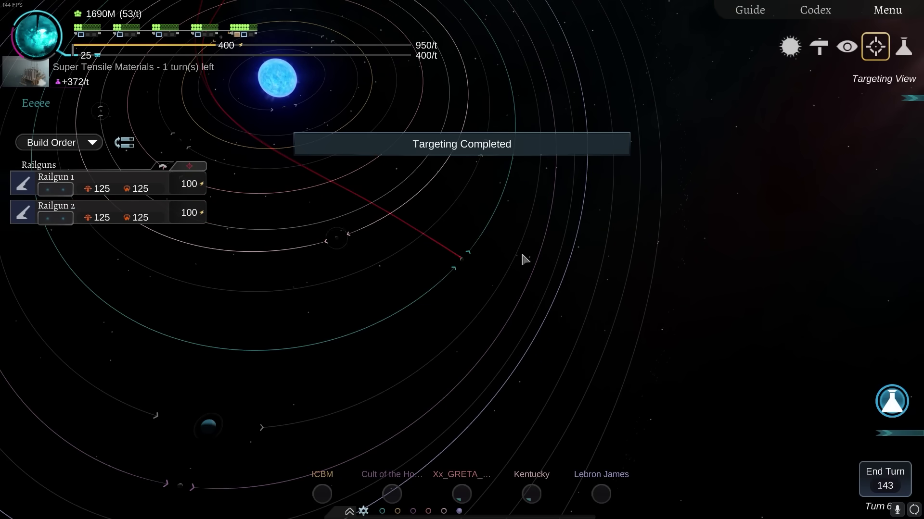
key(t)
drag(471, 224, 576, 245)
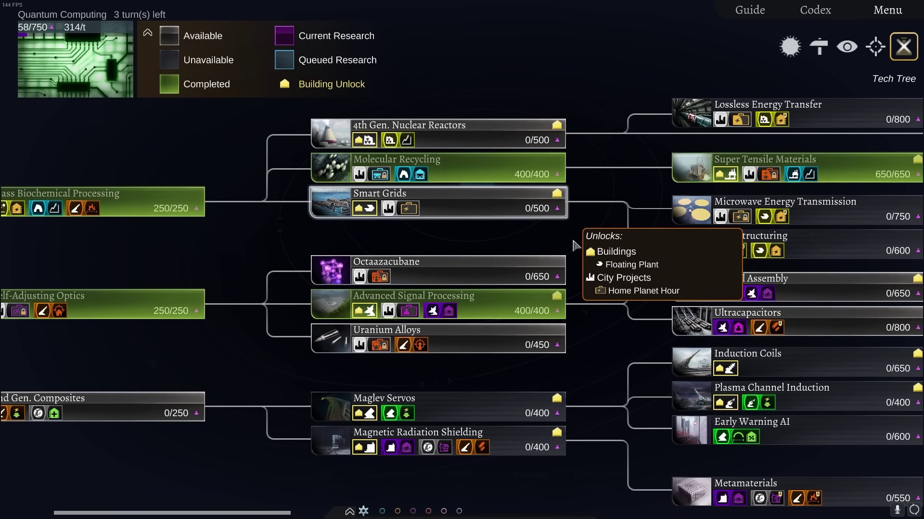
Step: Add the fire upgrade to Railgun 1 and dismiss its upgrade list
key(Escape)
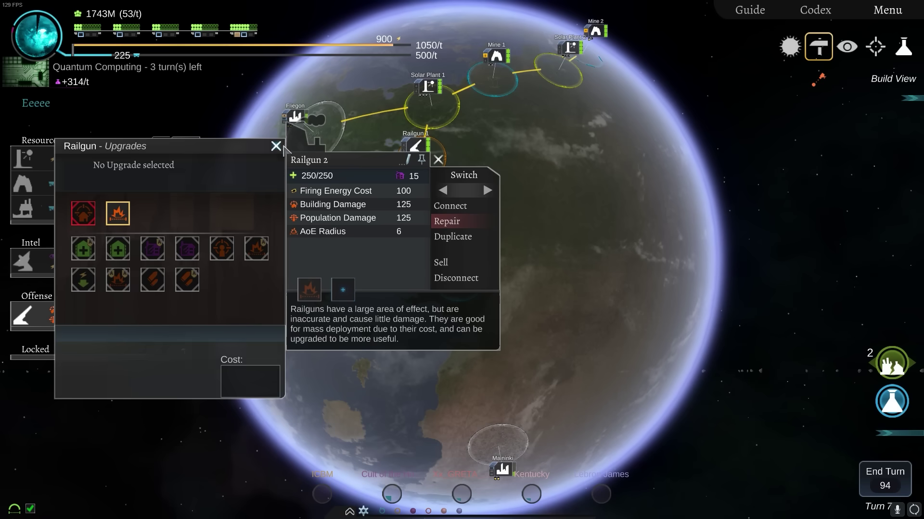
click(276, 146)
click(438, 160)
click(417, 146)
click(329, 185)
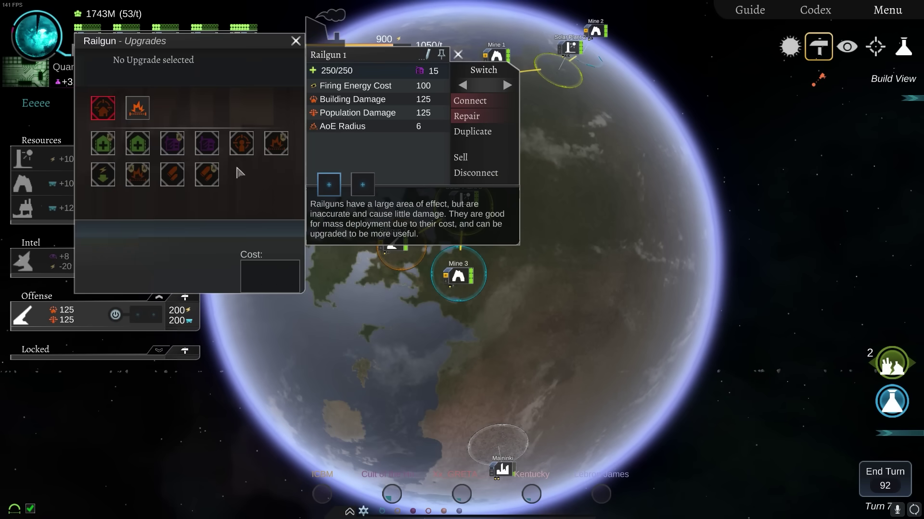
click(138, 109)
click(296, 41)
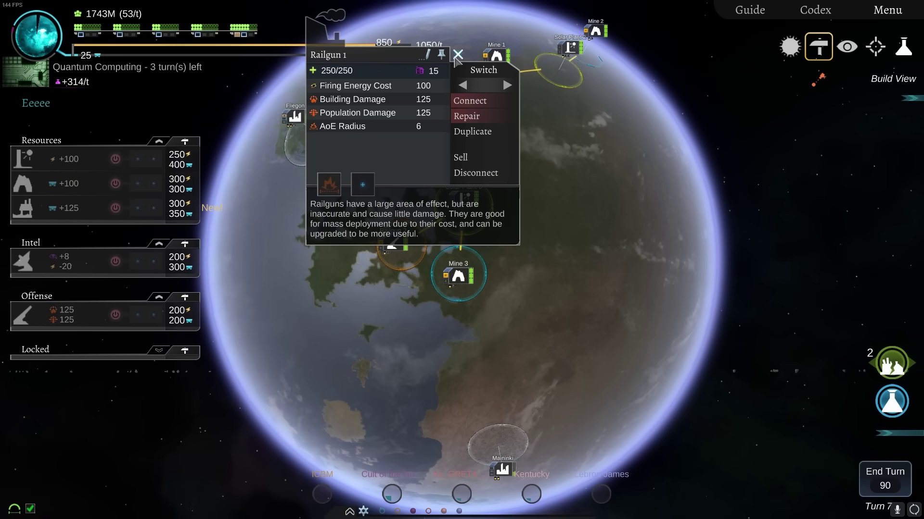
scroll(457, 58, down, 3)
Step: Curve Railgun 1's shot toward an enemy planet, aim Railgun 2, and end the turn
drag(464, 285, 439, 271)
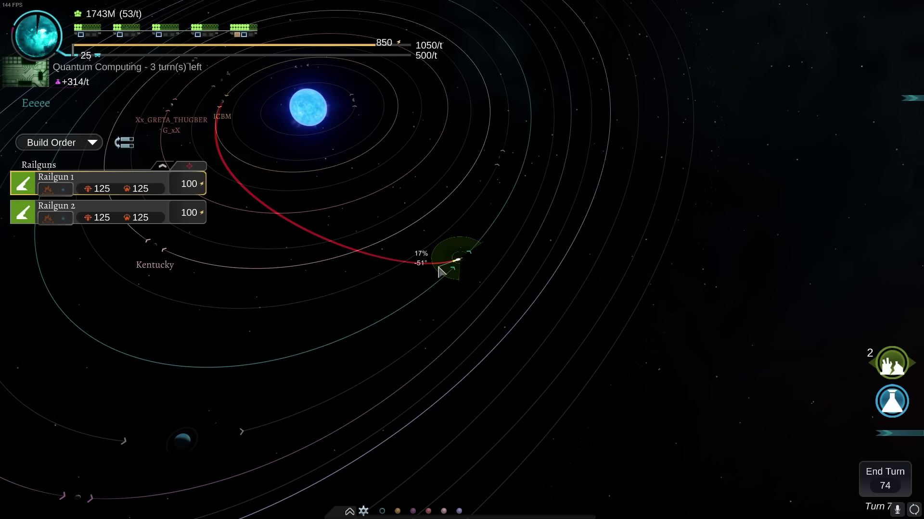
drag(439, 271, 356, 238)
click(438, 271)
click(56, 212)
click(358, 237)
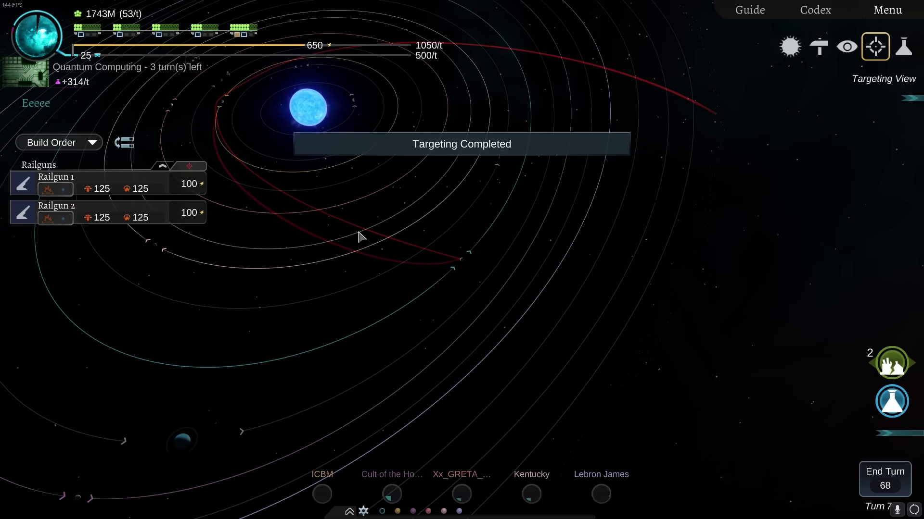
click(885, 478)
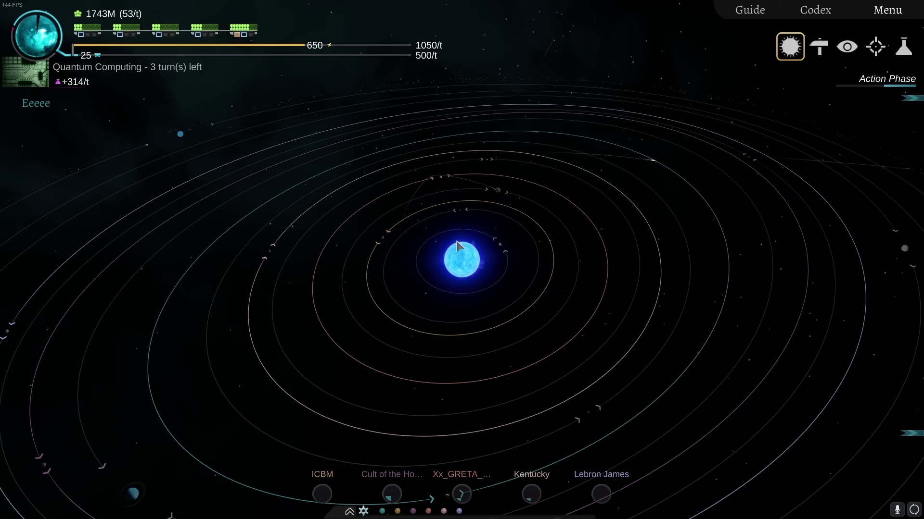
Step: Tilt the camera to watch the projectiles cross the whole star system
mouse_move(388, 248)
mouse_down()
mouse_move(457, 280)
mouse_move(563, 249)
mouse_up()
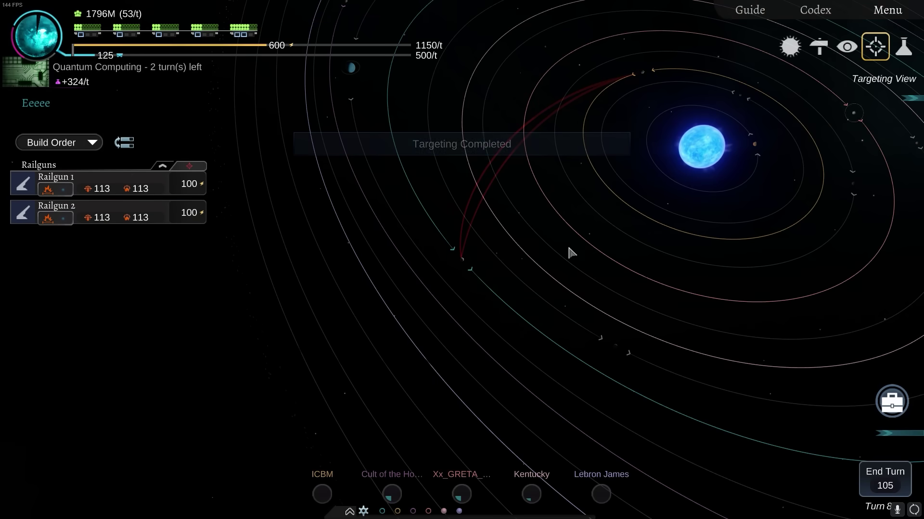
Step: Pan toward the star, confirm the Railgun 1 and Railgun 2 trajectories, and end the turn
drag(570, 253, 445, 132)
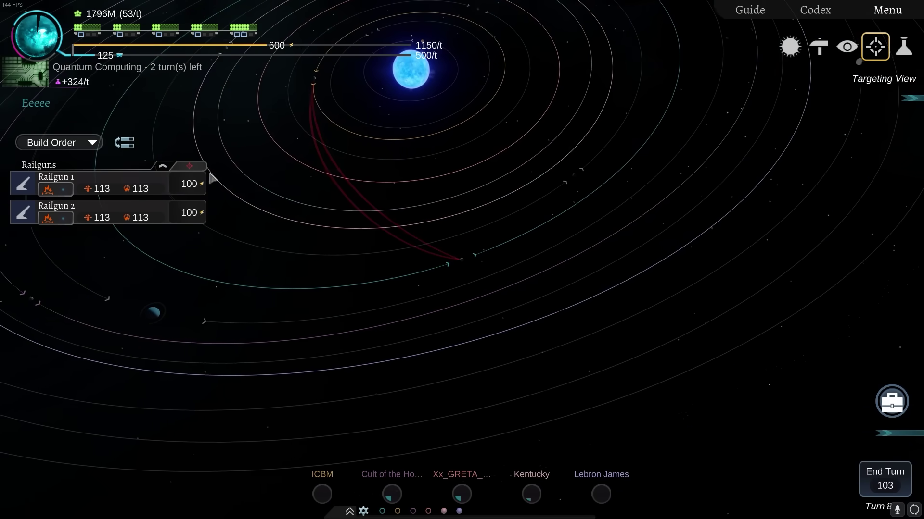
click(320, 142)
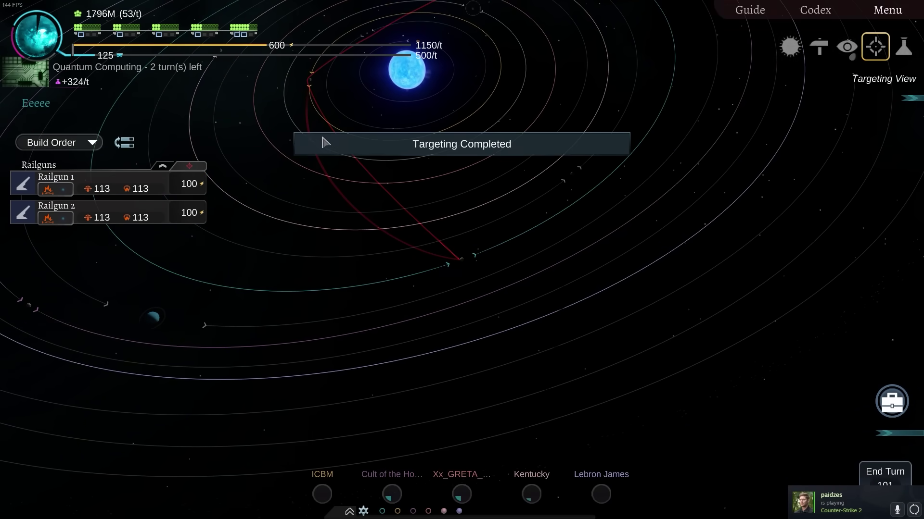
click(318, 137)
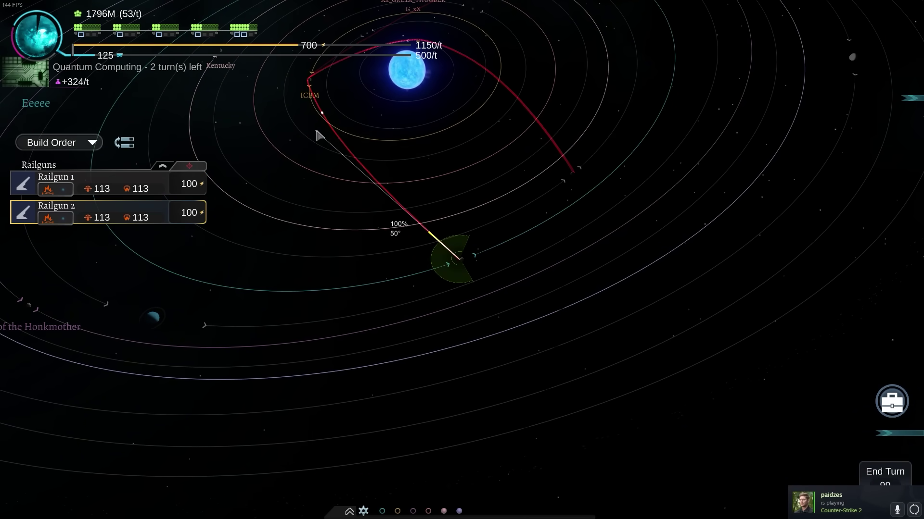
click(885, 476)
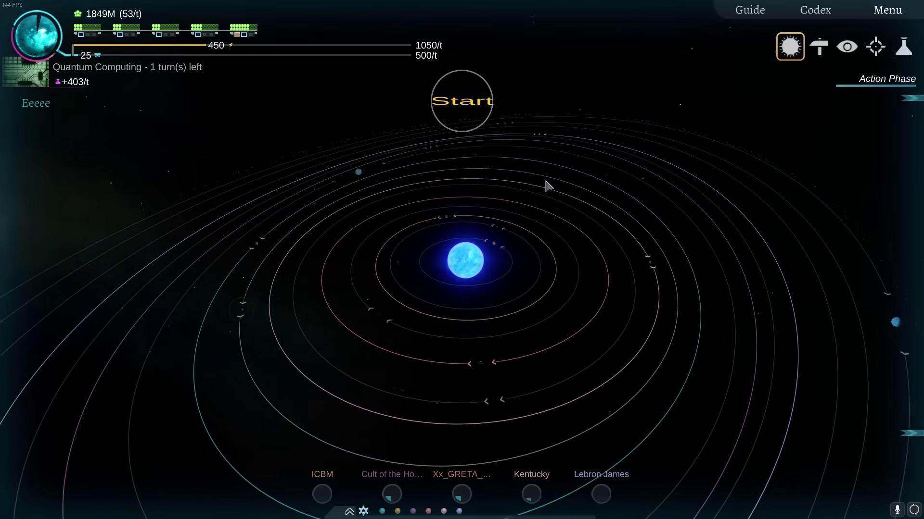
Step: Rotate and reposition the camera around the star system while the shots resolve
mouse_move(709, 261)
mouse_down()
mouse_move(466, 287)
mouse_move(430, 276)
mouse_move(851, 390)
mouse_up()
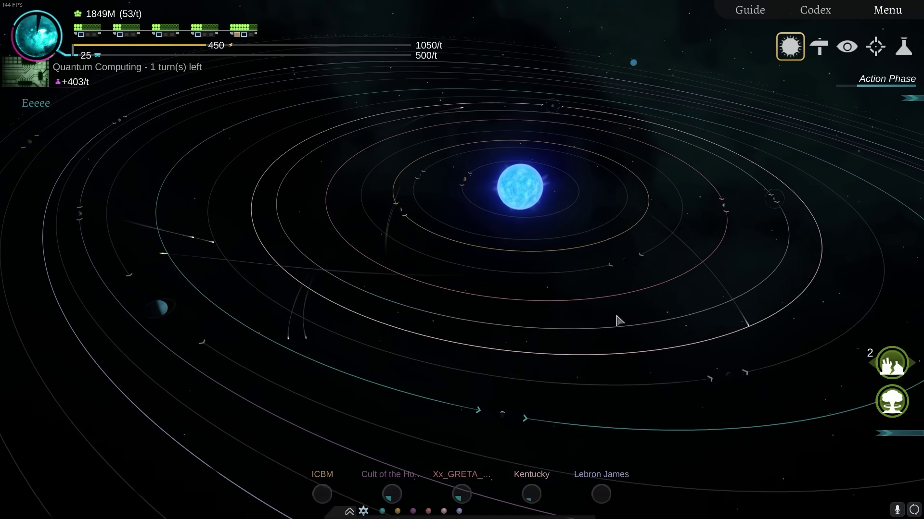
mouse_move(613, 346)
mouse_down()
mouse_move(536, 316)
mouse_move(534, 304)
mouse_up()
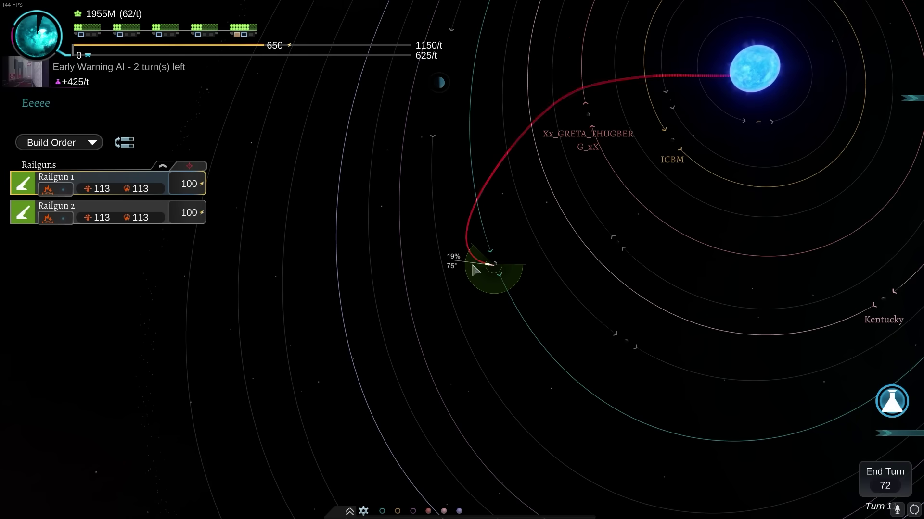
Step: Curve Railgun 1's shot toward an enemy planet and confirm its trajectory
drag(554, 301, 610, 298)
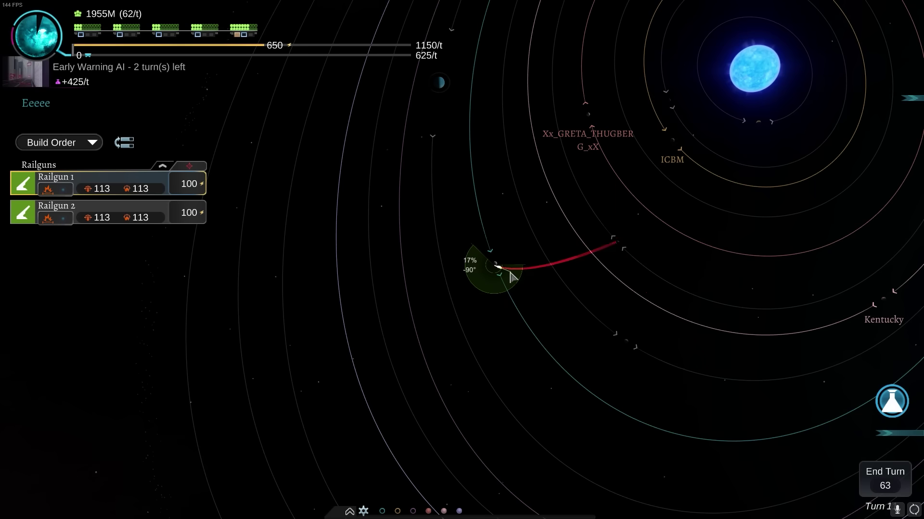
drag(511, 276, 494, 273)
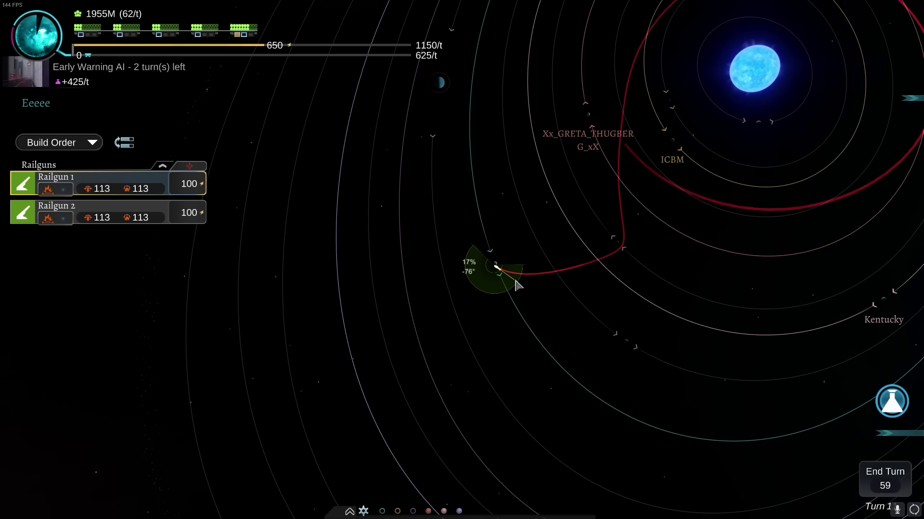
mouse_move(517, 284)
mouse_down()
mouse_move(523, 294)
mouse_move(501, 307)
mouse_up()
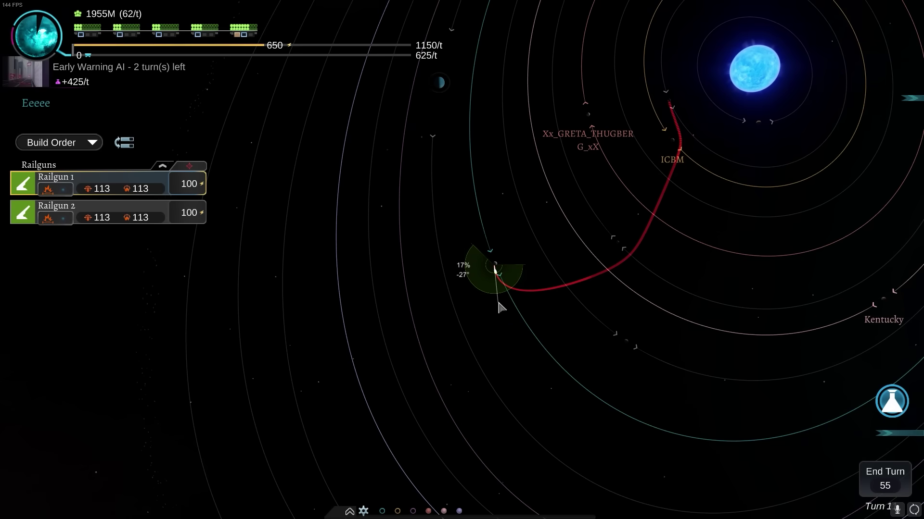
click(501, 307)
Step: Aim and confirm Railgun 2's shot, then end the turn
drag(505, 274, 586, 300)
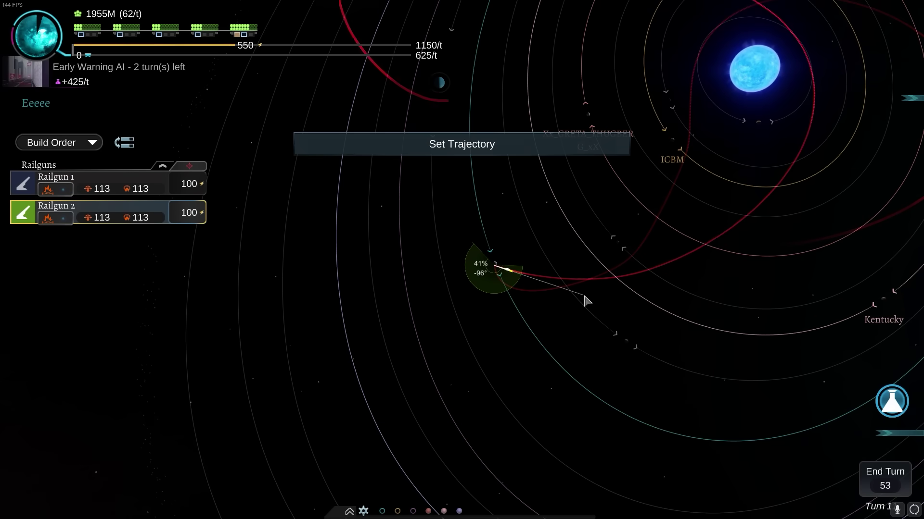
click(587, 300)
click(885, 478)
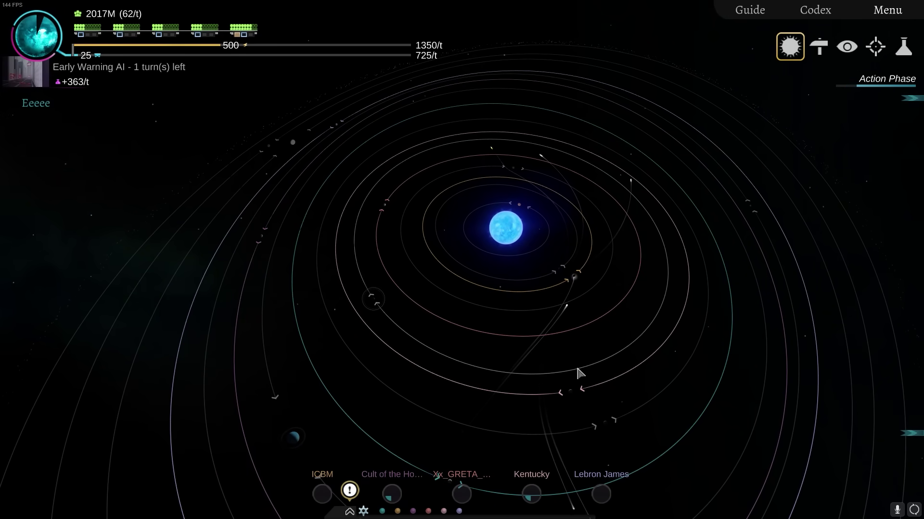
scroll(577, 374, up, 5)
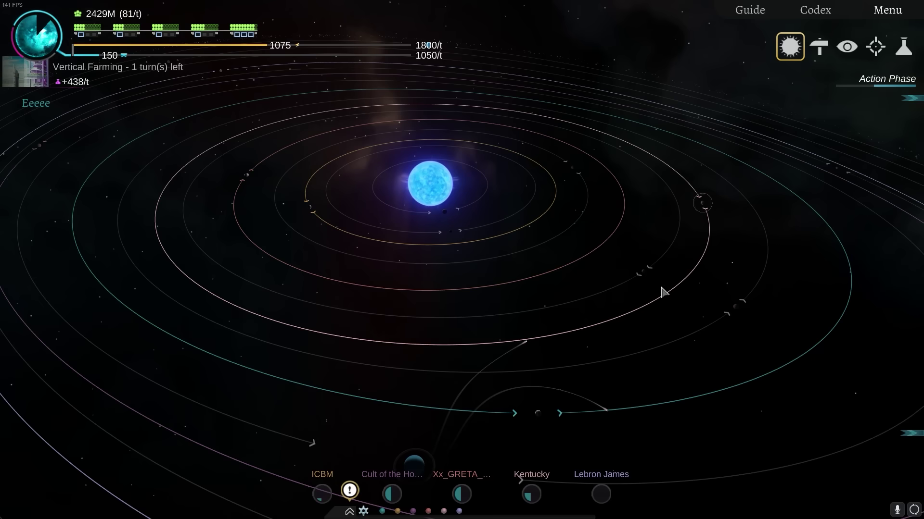
scroll(468, 353, up, 3)
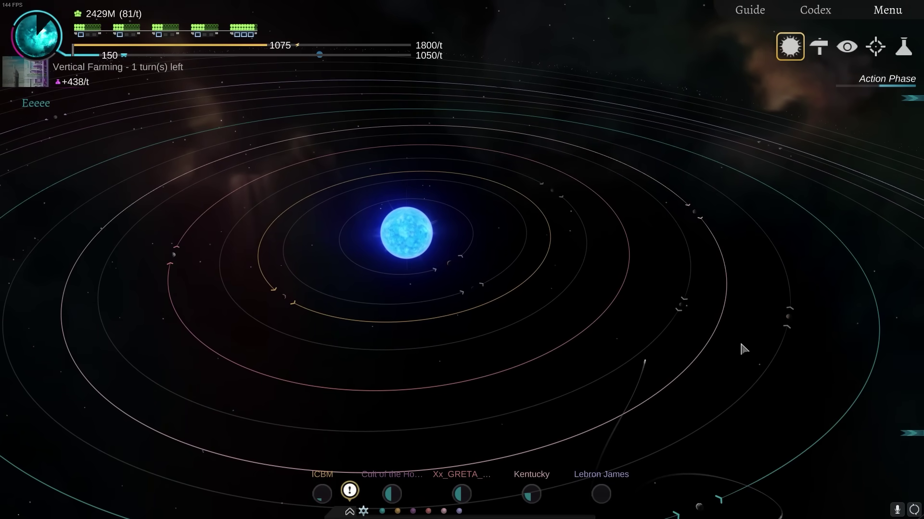
Step: Shift and tilt the view over the star system while the action phase plays
drag(760, 335, 663, 359)
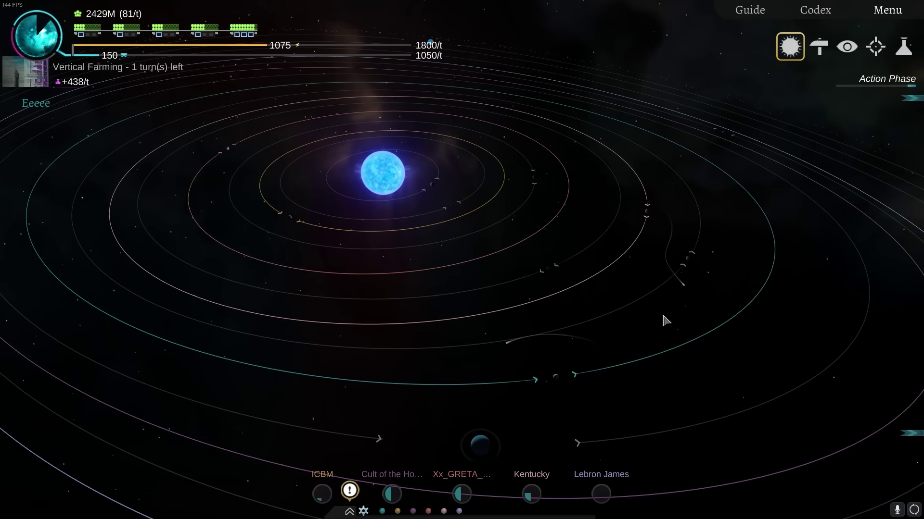
drag(665, 319, 651, 330)
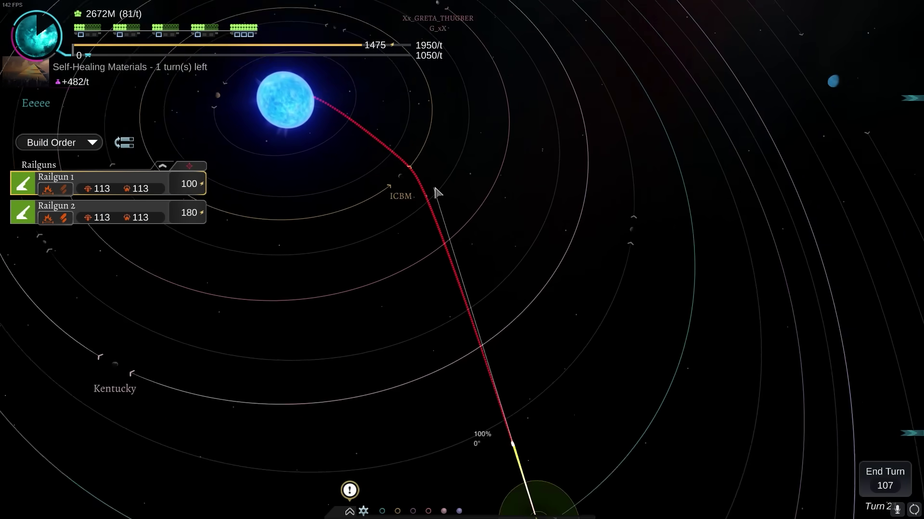
Step: Submit the turn with Enter, locking in the aimed railgun shot
key(Return)
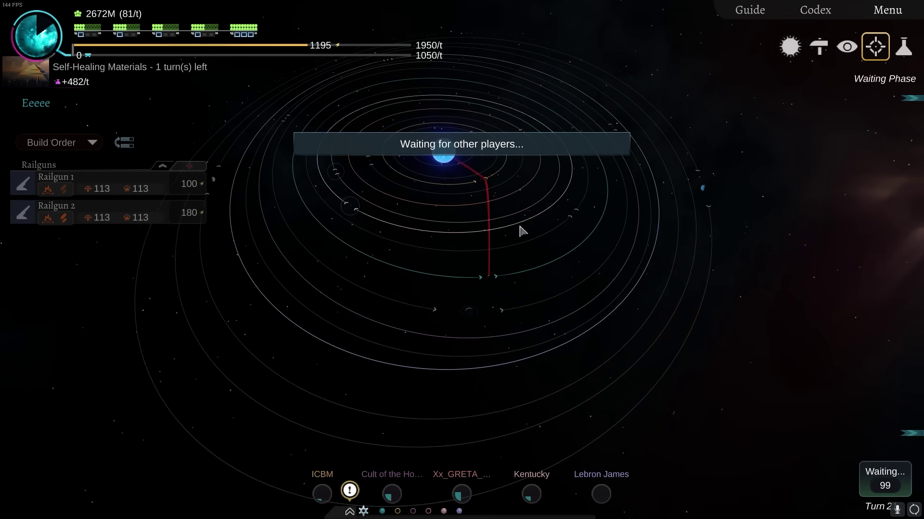
scroll(559, 269, up, 5)
scroll(559, 269, down, 5)
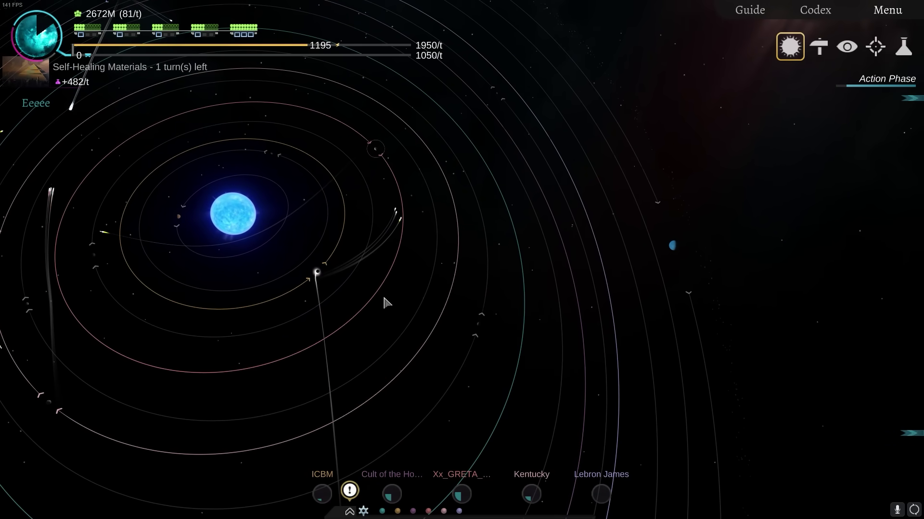
Step: Follow the projectiles around the star, then advance to the new turn and switch to build view
drag(408, 264, 434, 239)
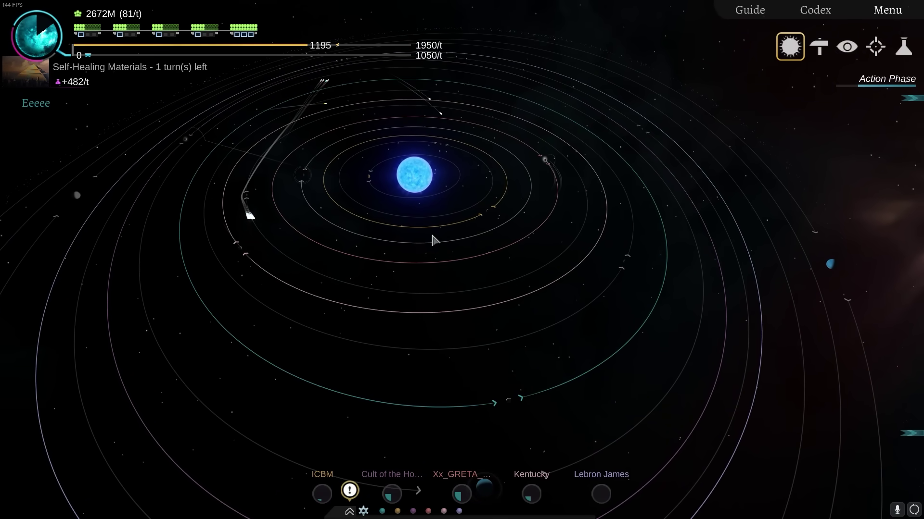
drag(435, 240, 402, 243)
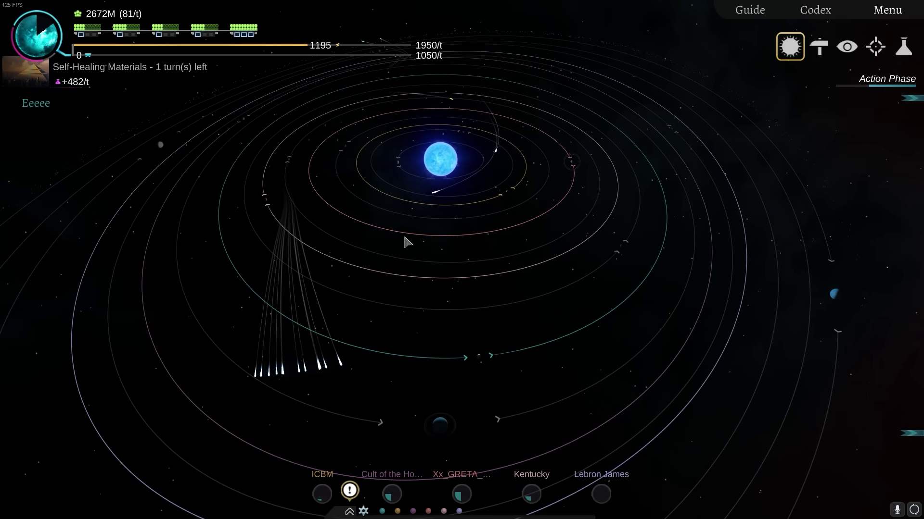
scroll(448, 248, up, 3)
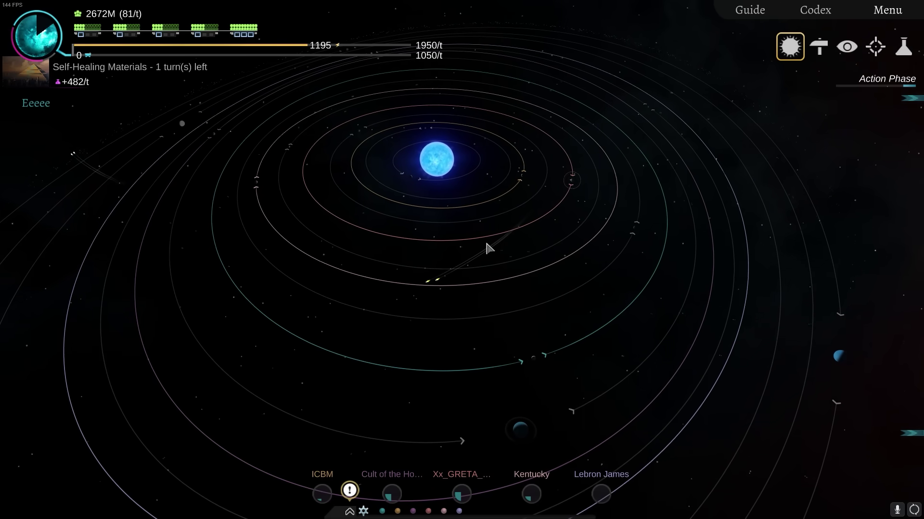
scroll(497, 245, down, 2)
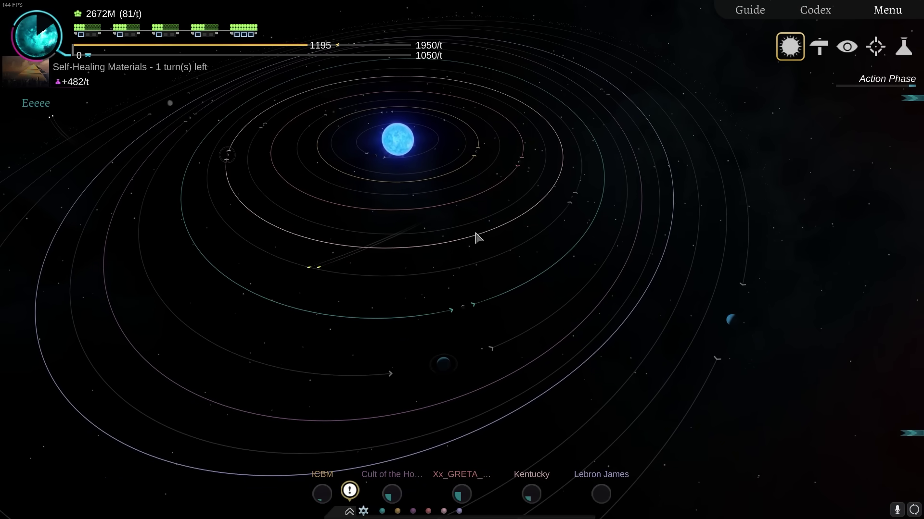
scroll(476, 239, up, 4)
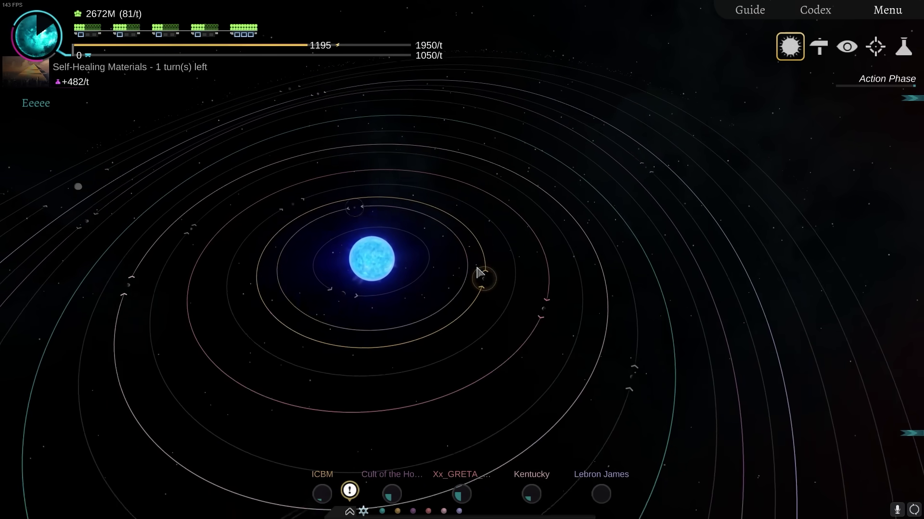
scroll(477, 272, down, 3)
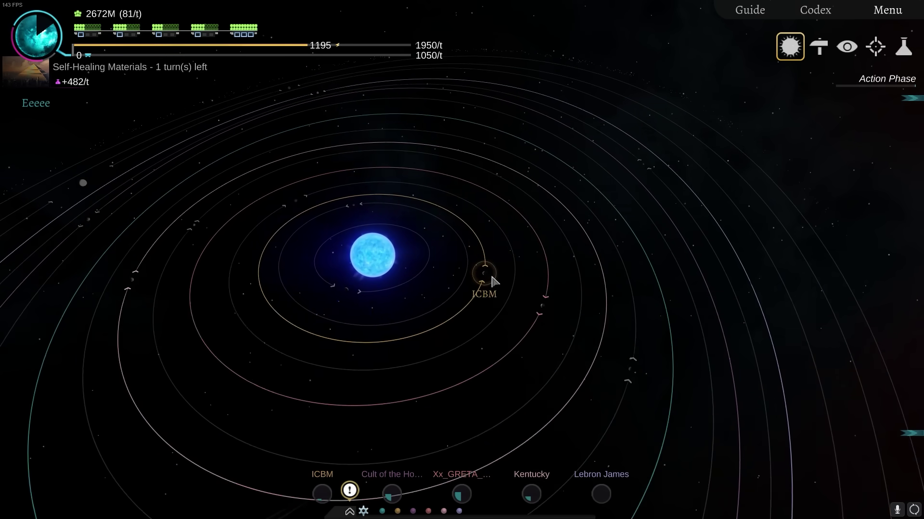
key(Return)
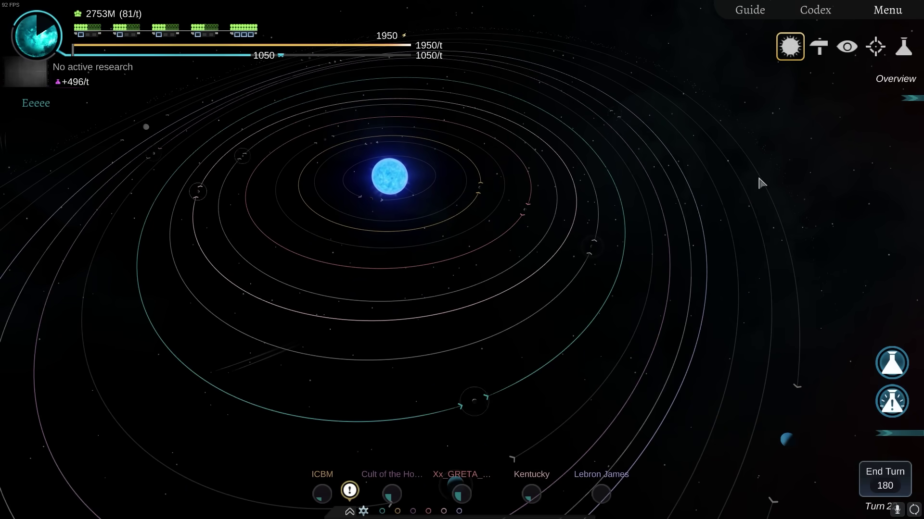
key(2)
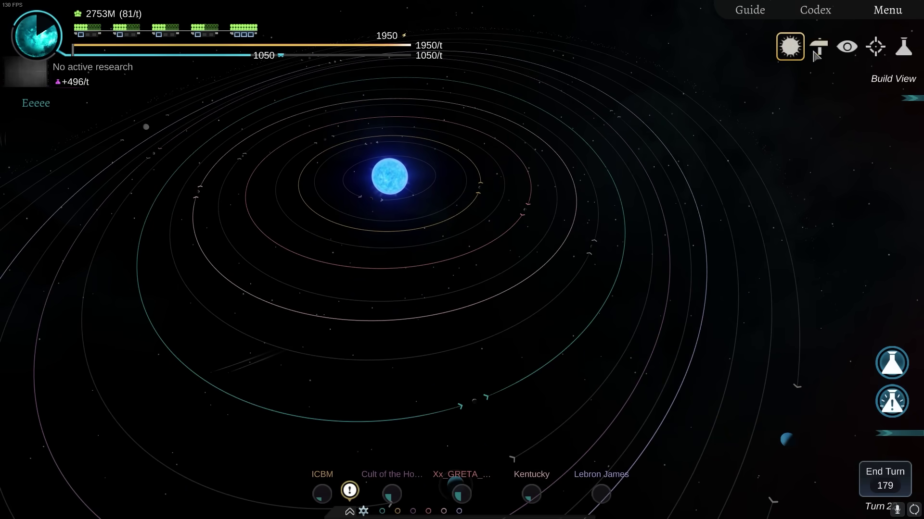
Step: Queue Advanced Genetics behind Quantum Communications in the Tech Tree, then close it
drag(515, 263, 577, 303)
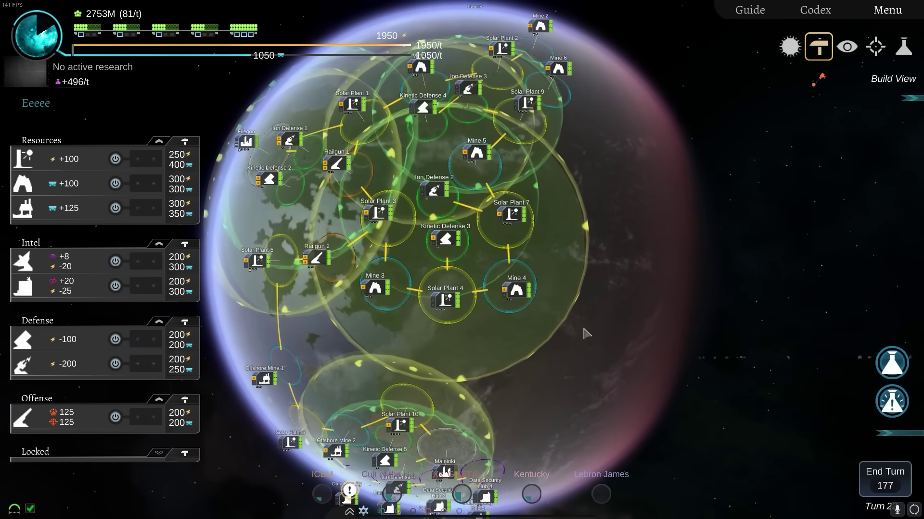
key(5)
scroll(630, 495, down, 1)
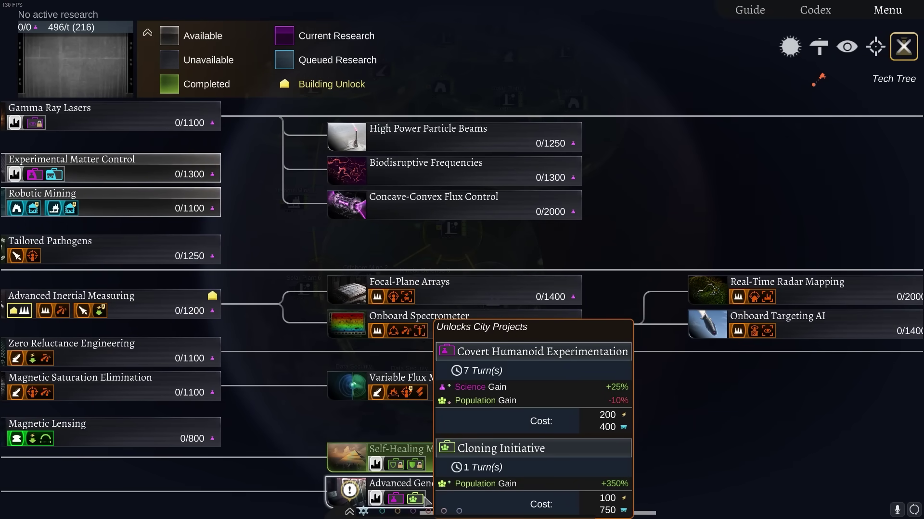
drag(426, 501, 617, 501)
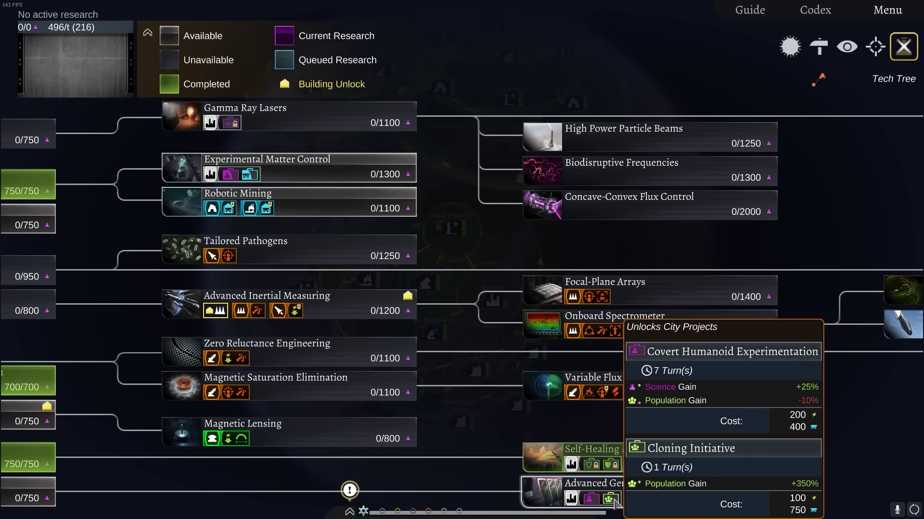
click(616, 498)
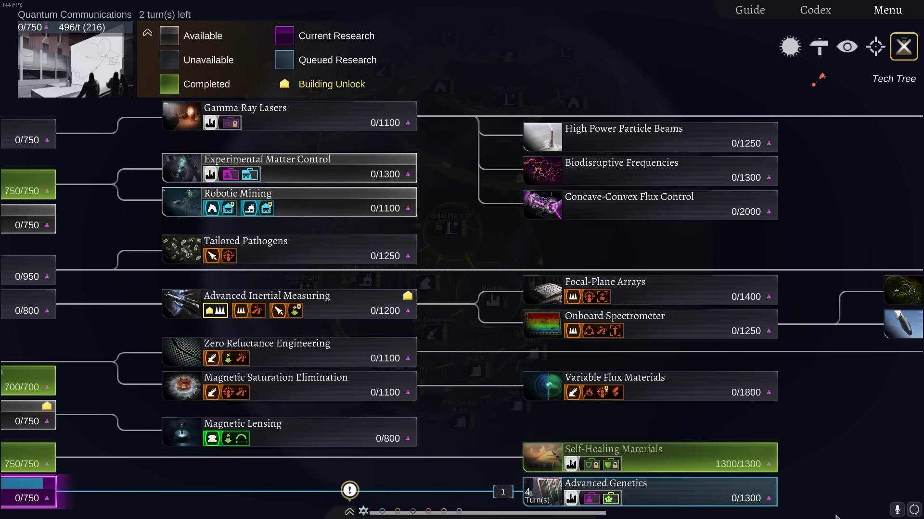
mouse_move(467, 399)
mouse_down()
mouse_move(575, 397)
mouse_move(526, 398)
mouse_up()
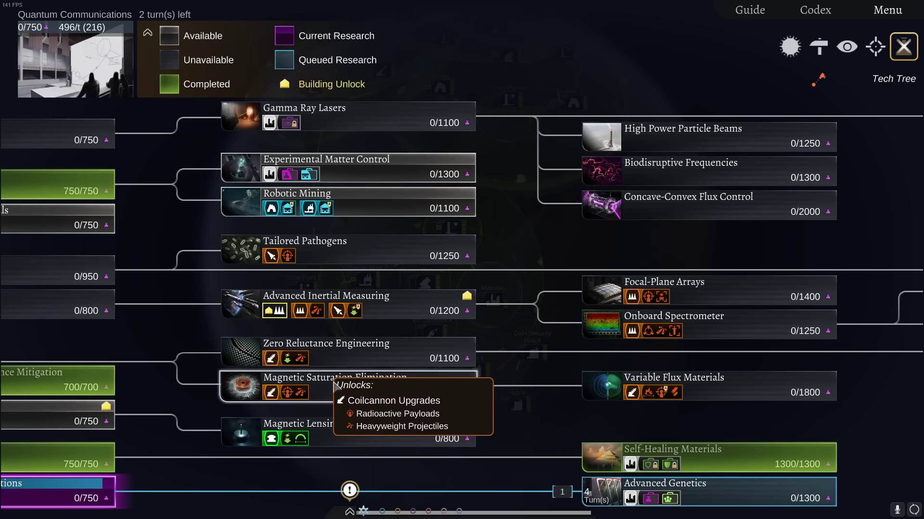
scroll(628, 376, down, 3)
scroll(617, 373, down, 1)
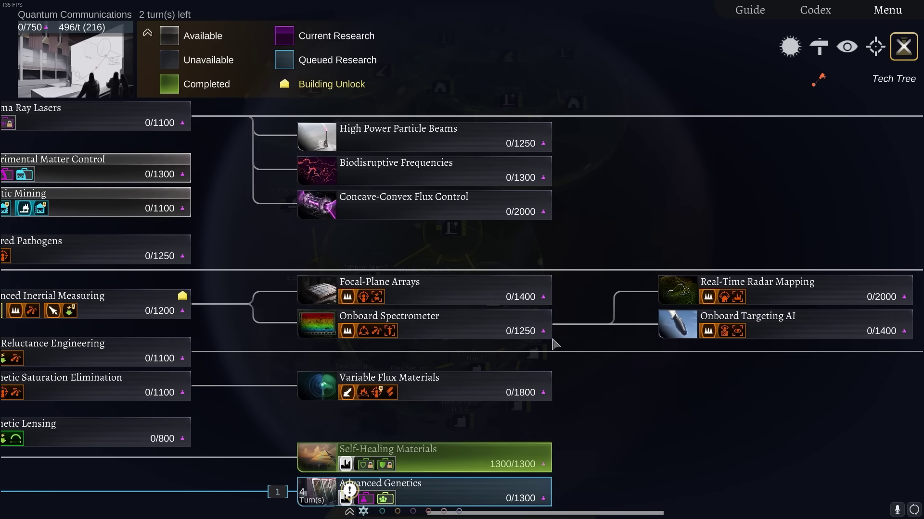
scroll(505, 339, up, 2)
scroll(418, 300, up, 1)
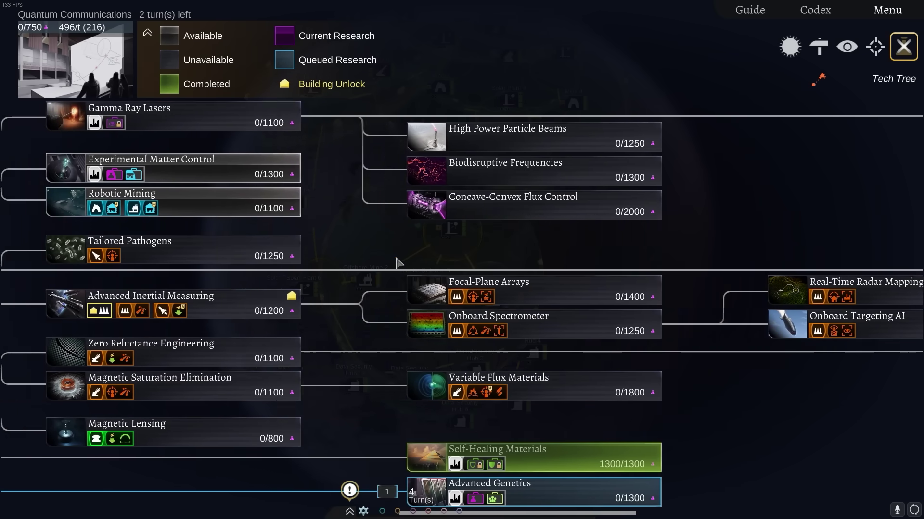
key(Escape)
drag(590, 298, 476, 334)
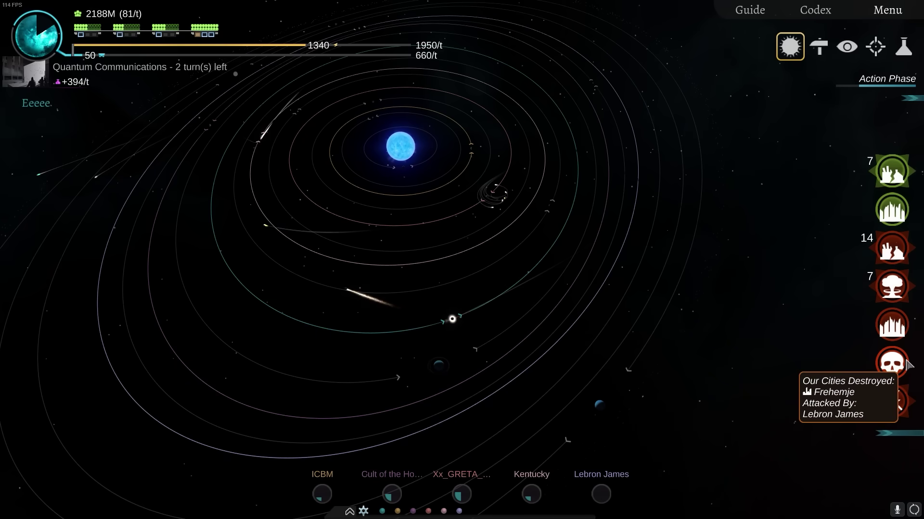
Step: Check the attacks, then bring up the damaged home planet and zoom out to see it whole
drag(759, 330, 613, 288)
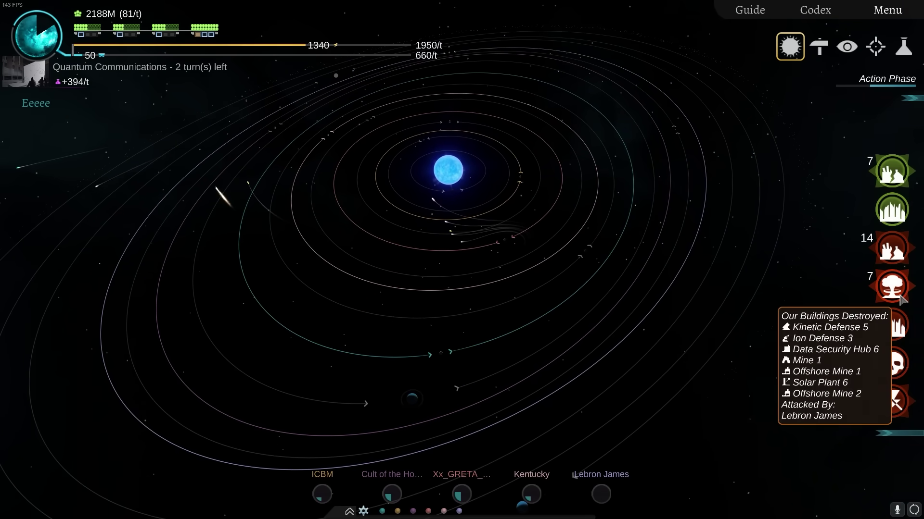
double_click(598, 195)
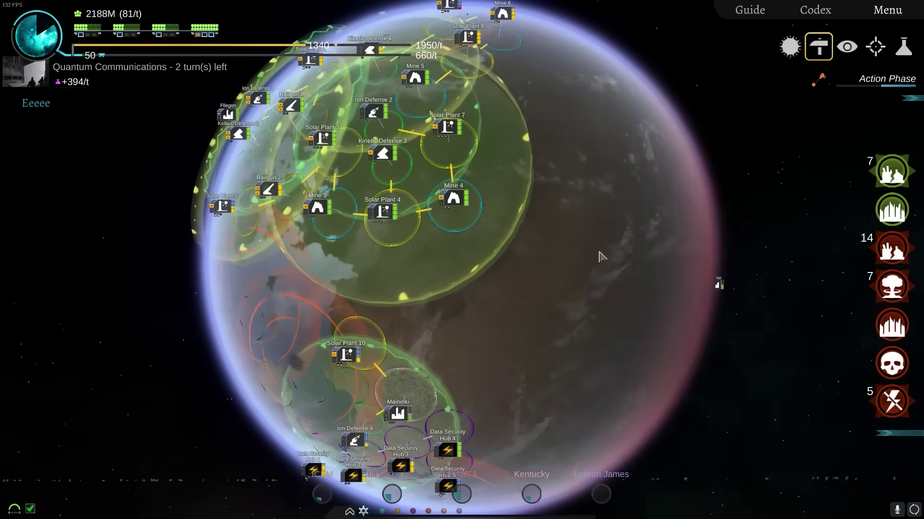
scroll(601, 257, down, 3)
drag(601, 256, 607, 206)
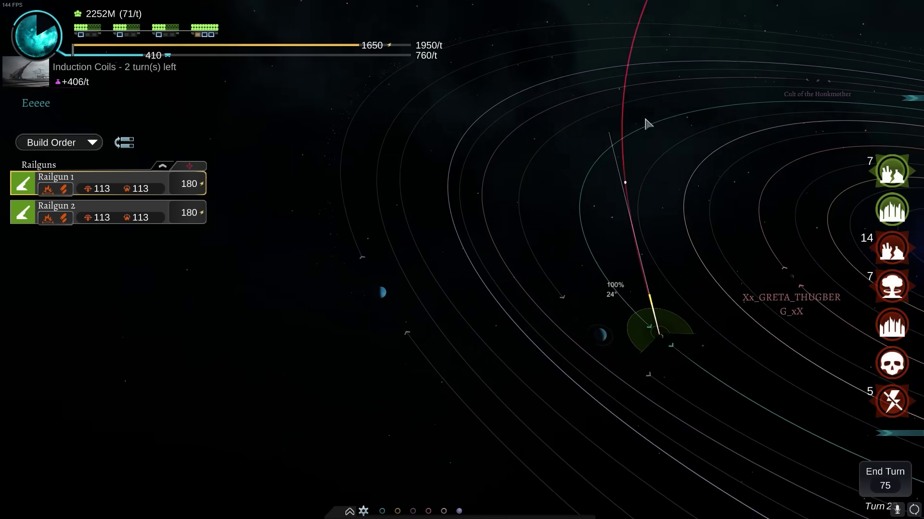
Step: Sweep the view to line up shots, lock in Railgun 1 and Railgun 2 trajectories, and submit
mouse_move(647, 122)
mouse_down()
mouse_move(710, 149)
mouse_move(438, 297)
mouse_move(447, 371)
mouse_up()
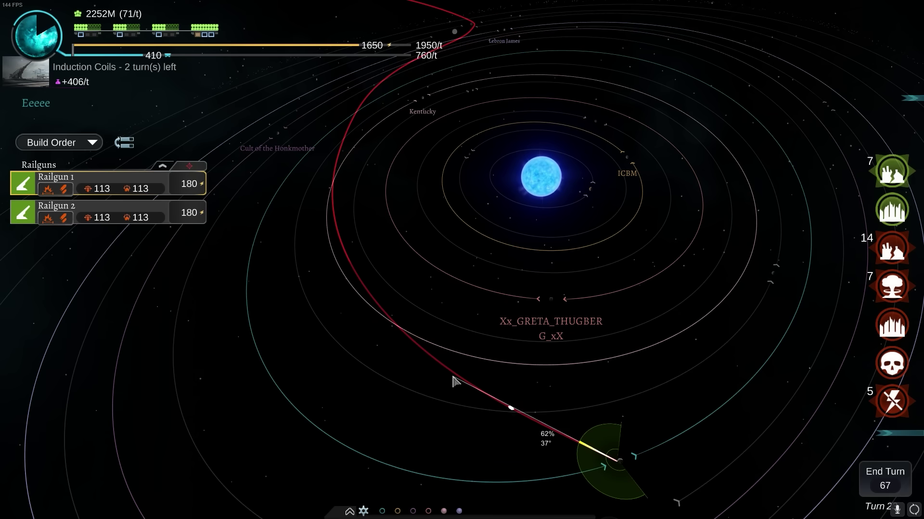
click(455, 381)
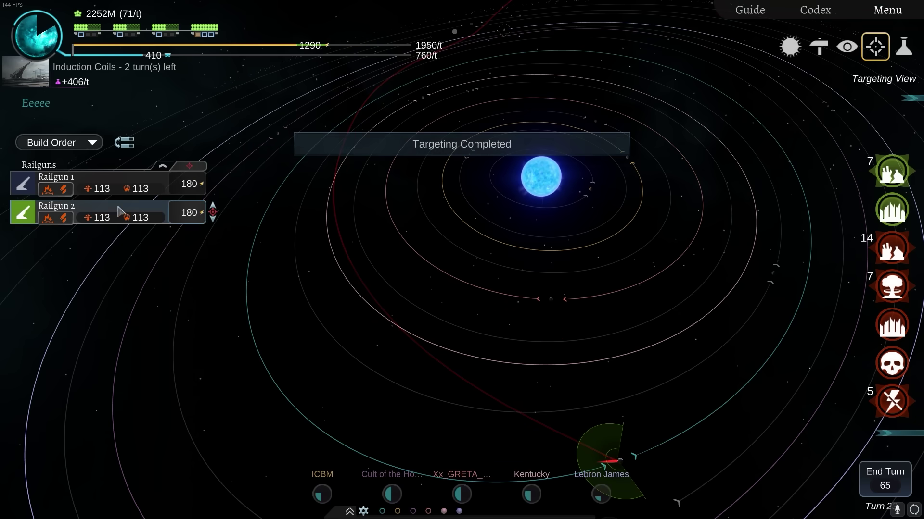
click(455, 366)
click(884, 478)
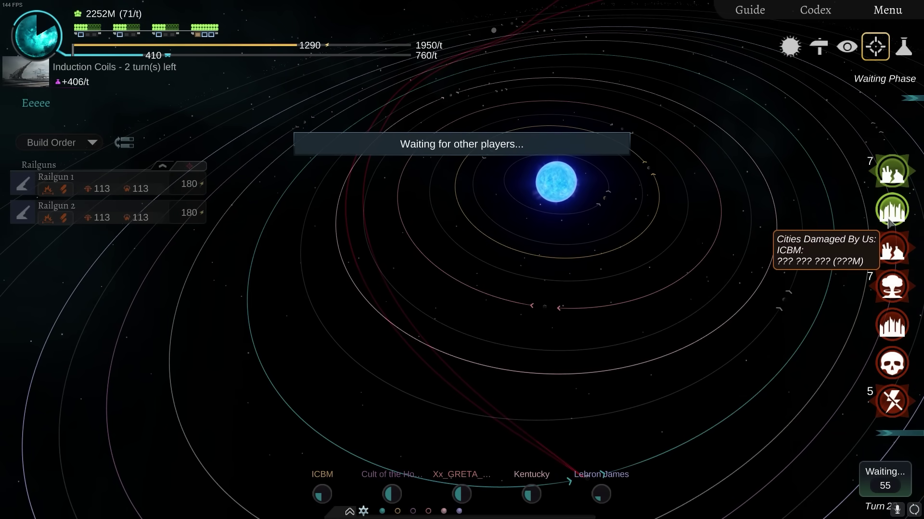
Step: Rotate the view around the star to follow the projectiles during the action phase
drag(794, 238, 548, 294)
scroll(548, 295, up, 2)
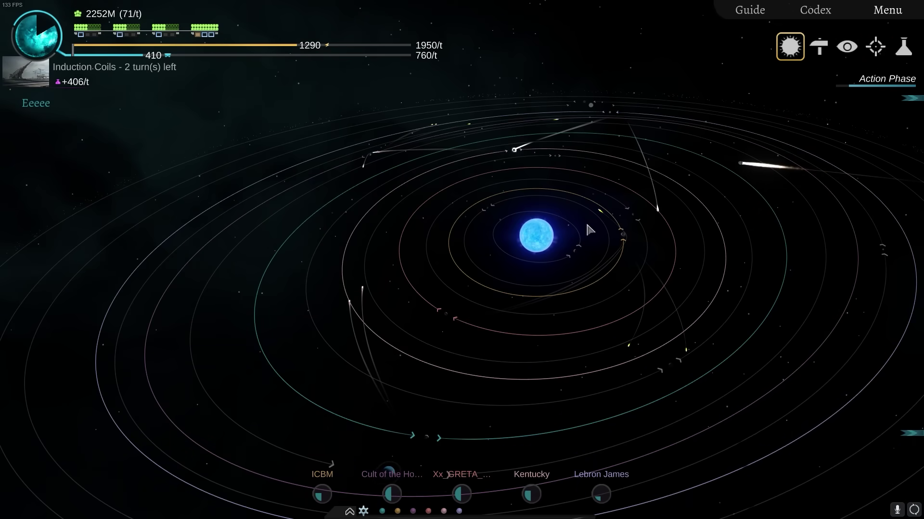
mouse_move(588, 230)
mouse_down()
mouse_move(498, 235)
mouse_move(511, 242)
mouse_move(630, 182)
mouse_move(780, 397)
mouse_up()
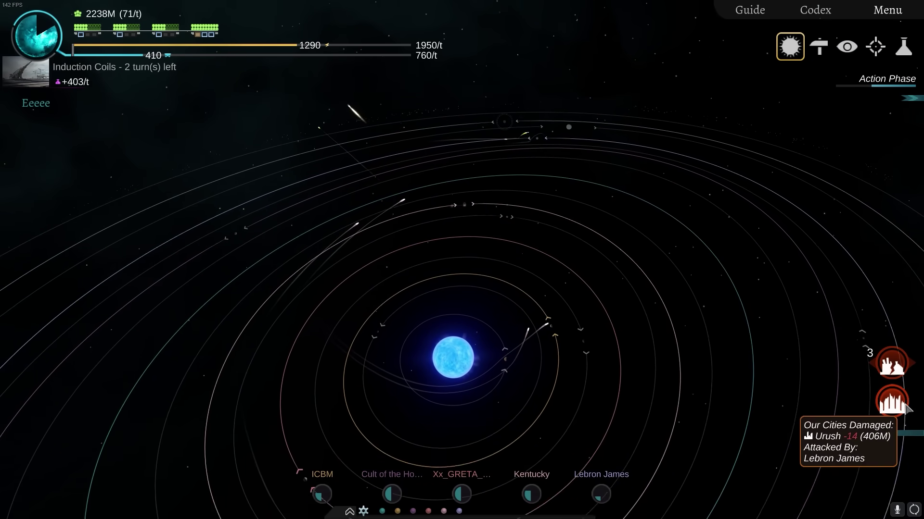
drag(794, 361, 505, 263)
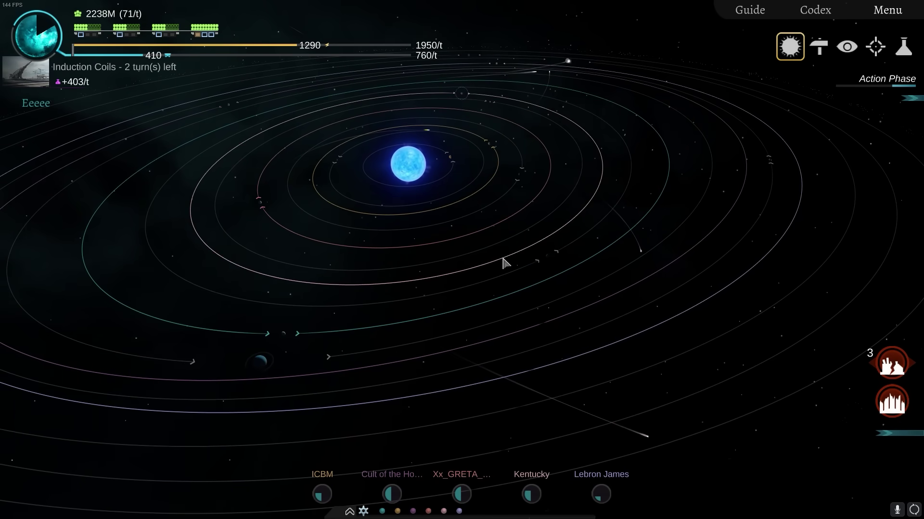
Step: Bring up Mine 7's details in the home planet's build view and nudge the view
key(Tab)
click(505, 264)
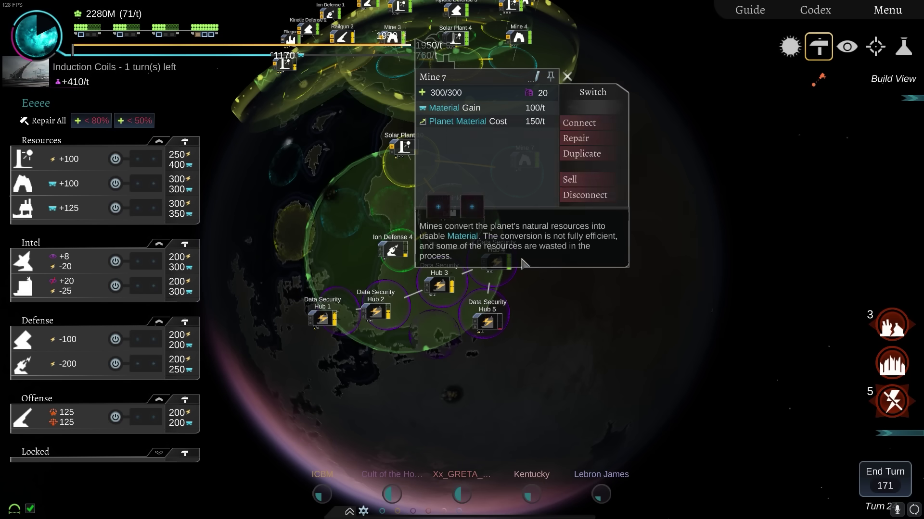
click(567, 77)
drag(606, 159, 599, 187)
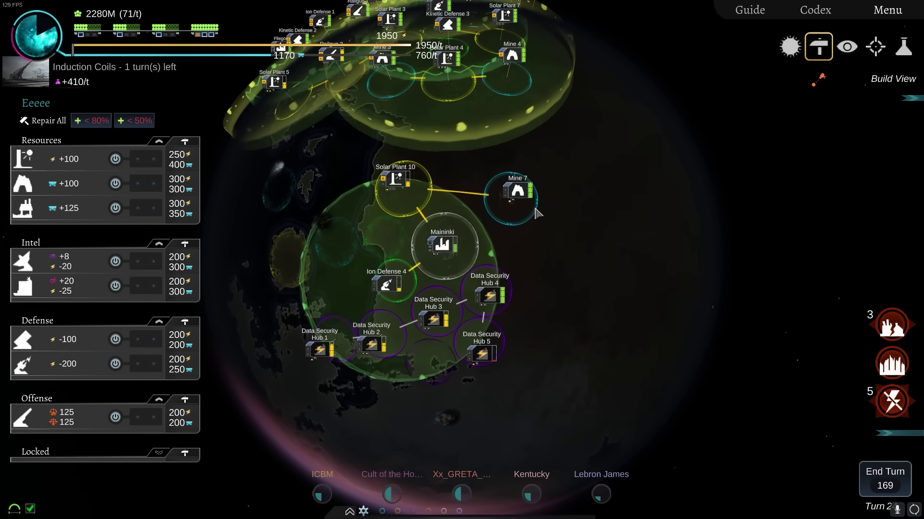
Step: Connect Solar Plant 10 to Mine 7, pan to the northern colony, and show the tech tree
click(433, 87)
click(571, 149)
click(393, 182)
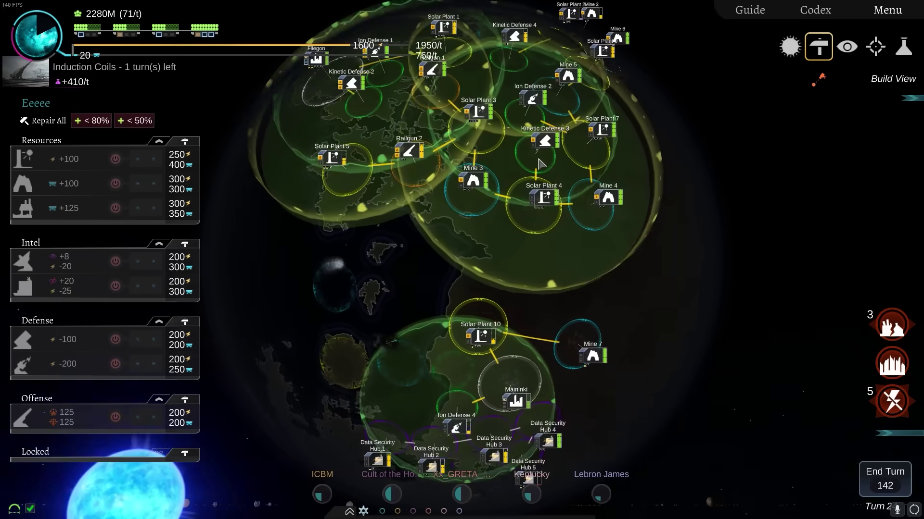
scroll(536, 160, down, 3)
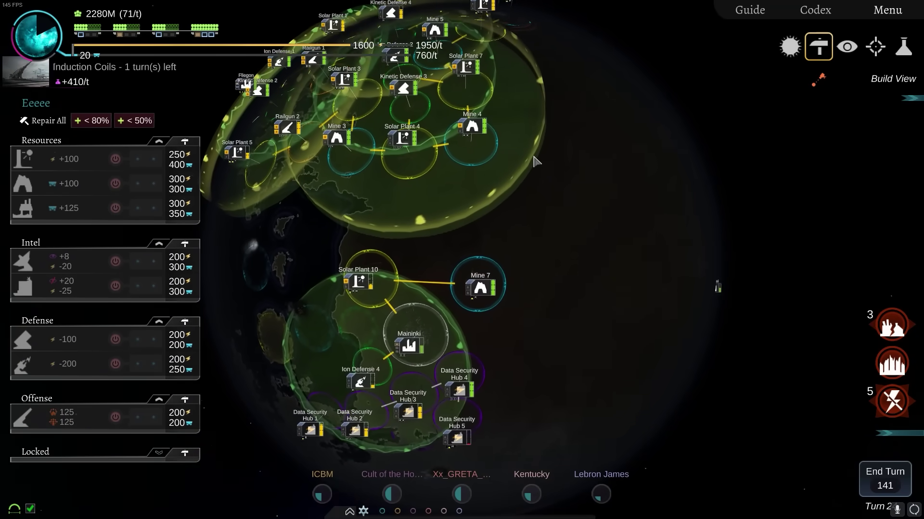
key(w)
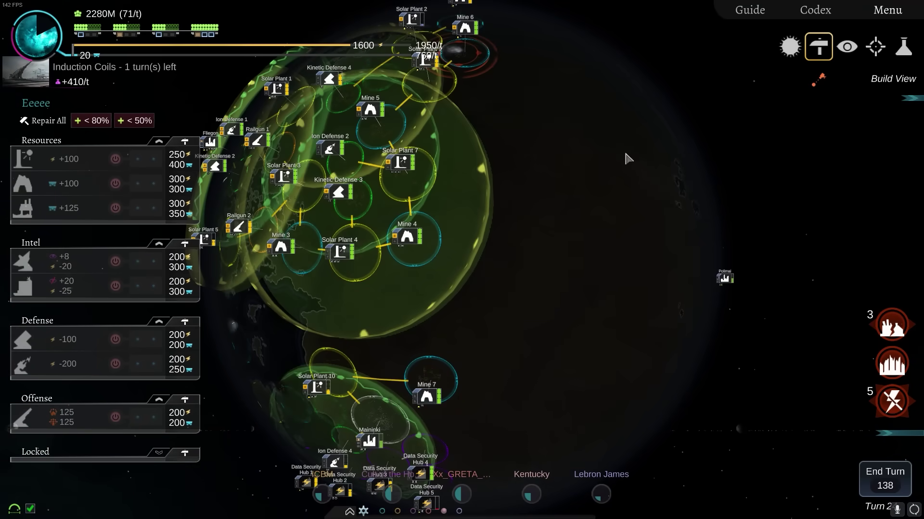
click(904, 47)
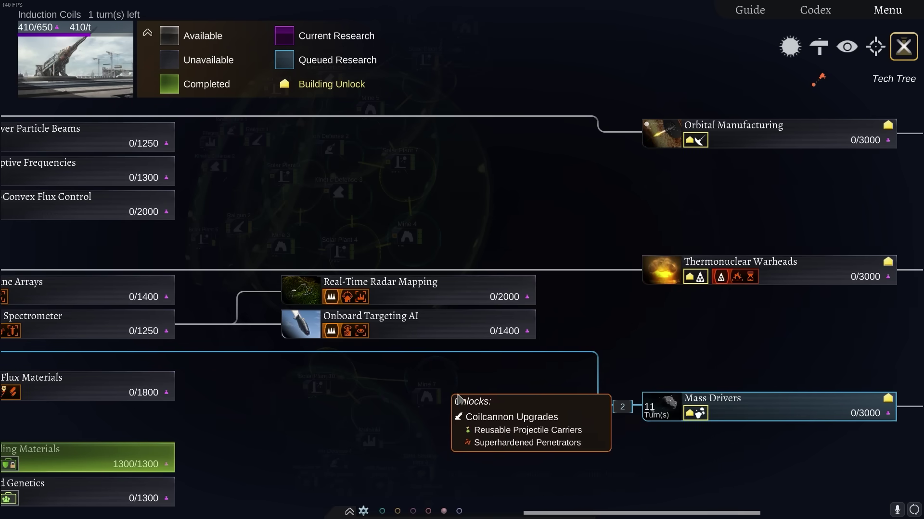
Step: Pan the tech tree back, then lock Railgun 1's trajectory and select Railgun 2
mouse_move(646, 328)
mouse_down()
mouse_move(596, 396)
mouse_move(371, 314)
mouse_up()
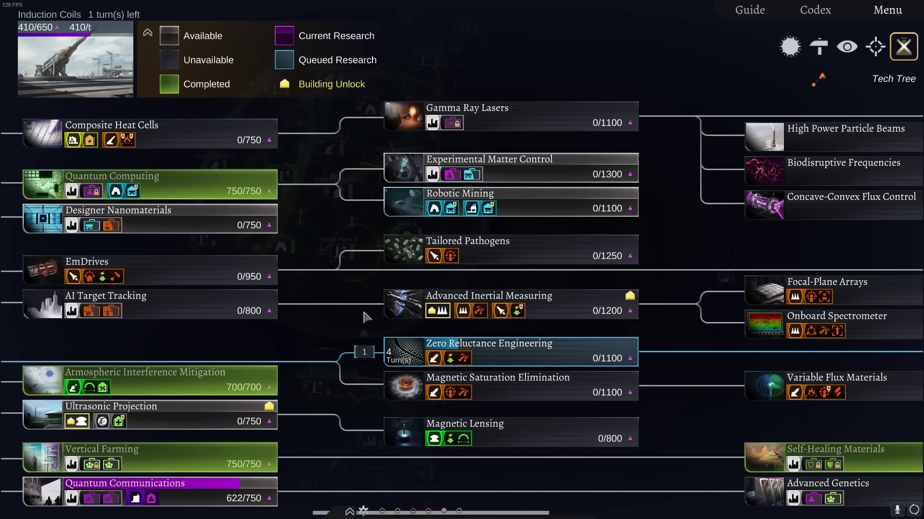
key(Escape)
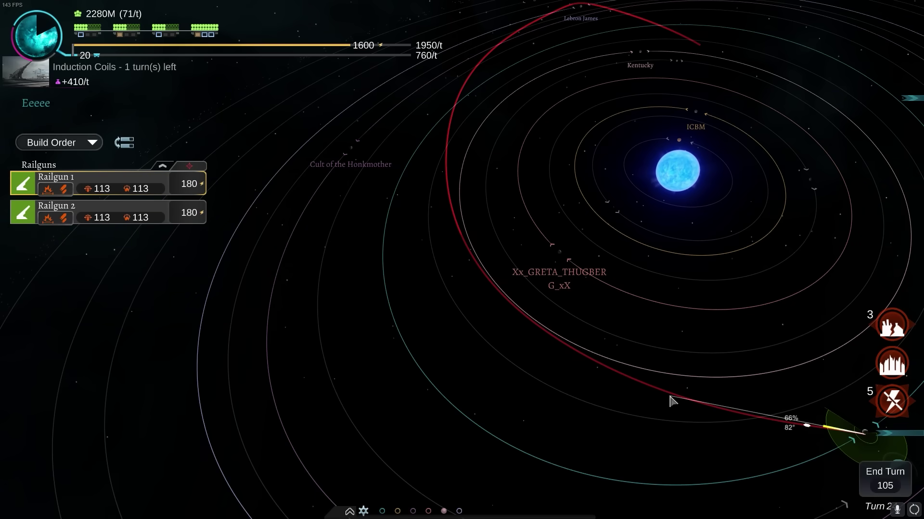
click(729, 402)
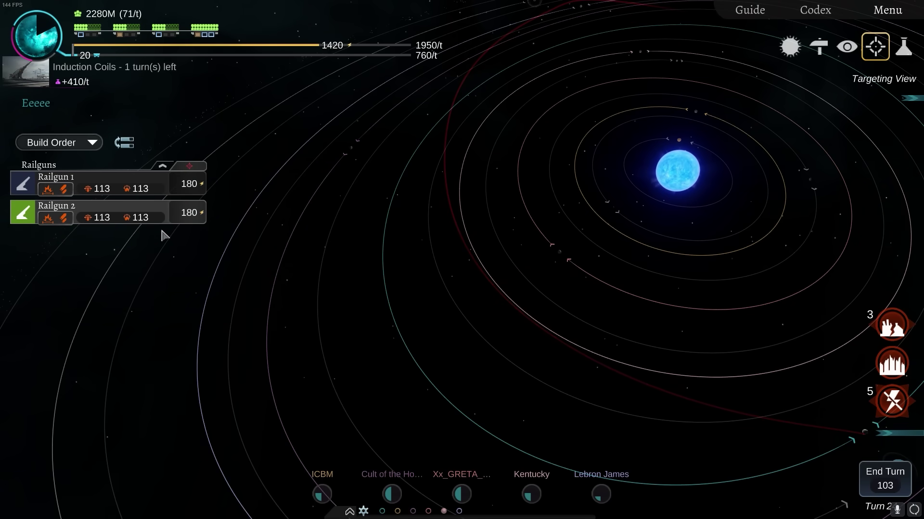
click(145, 213)
scroll(462, 325, up, 3)
Step: Reopen the tech tree and pan across to the later technologies
key(t)
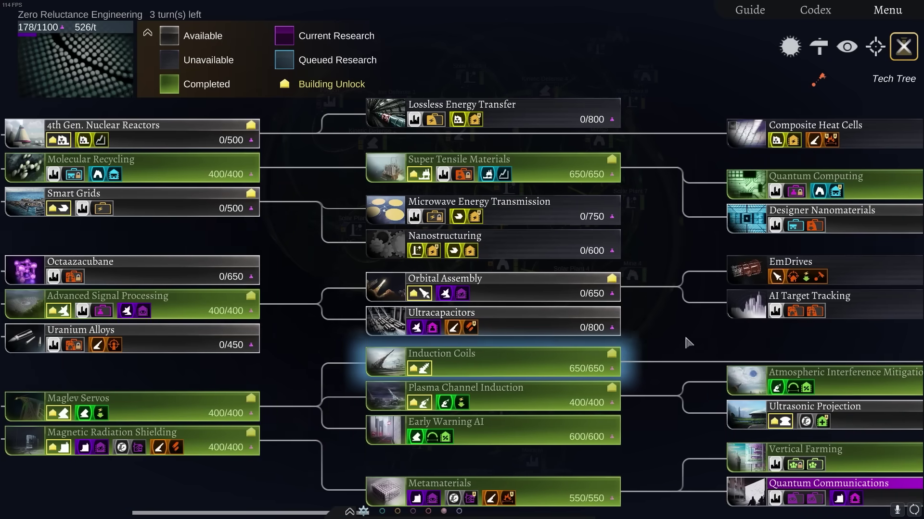
drag(717, 368, 150, 368)
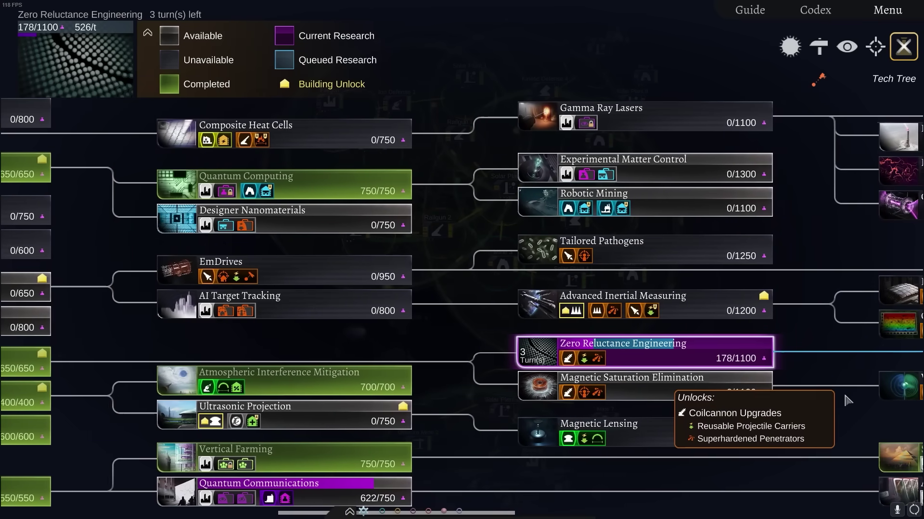
drag(818, 361, 390, 360)
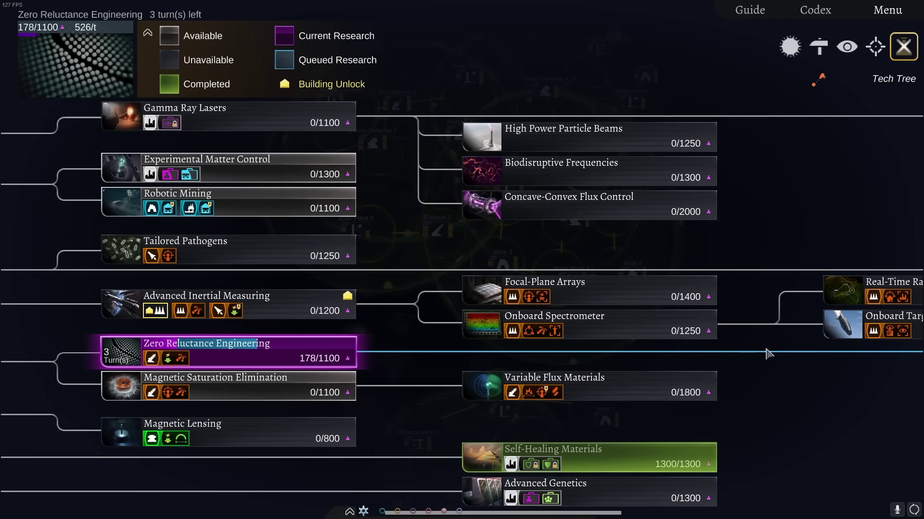
drag(773, 355, 703, 356)
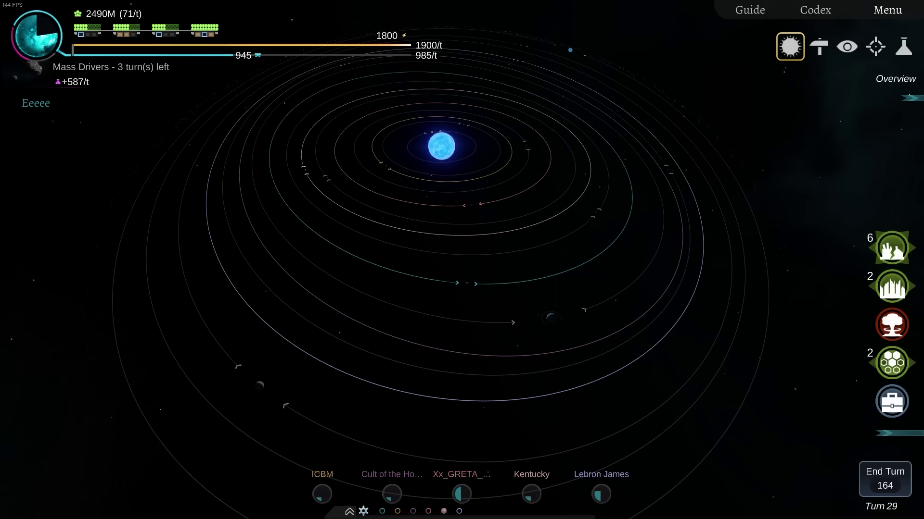
Step: View the home planet's buildings, rotate to centre the lower colony, and end the turn
double_click(443, 257)
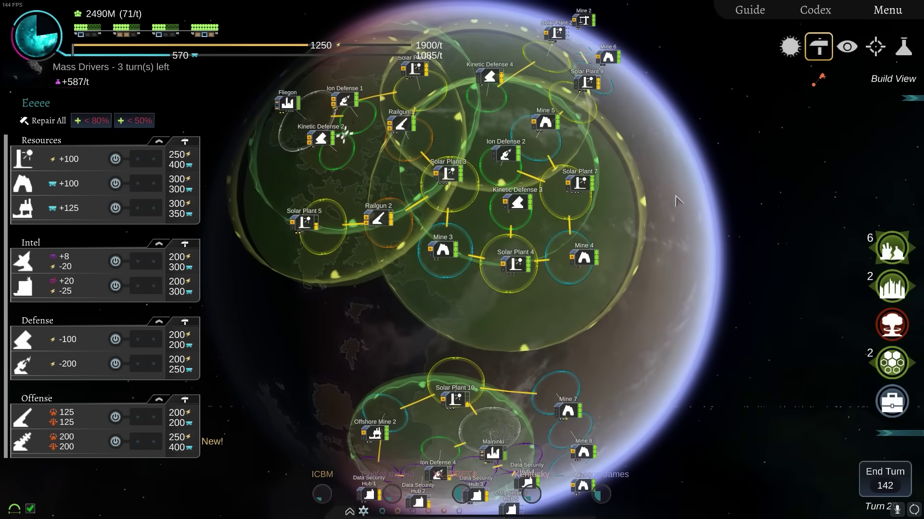
mouse_move(617, 197)
mouse_down()
mouse_move(556, 223)
mouse_move(498, 189)
mouse_move(505, 87)
mouse_up()
scroll(499, 189, down, 3)
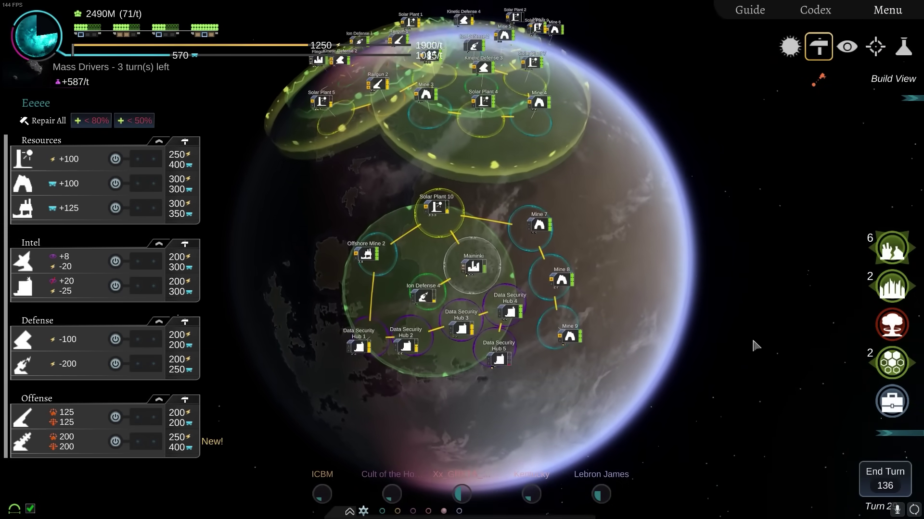
click(885, 478)
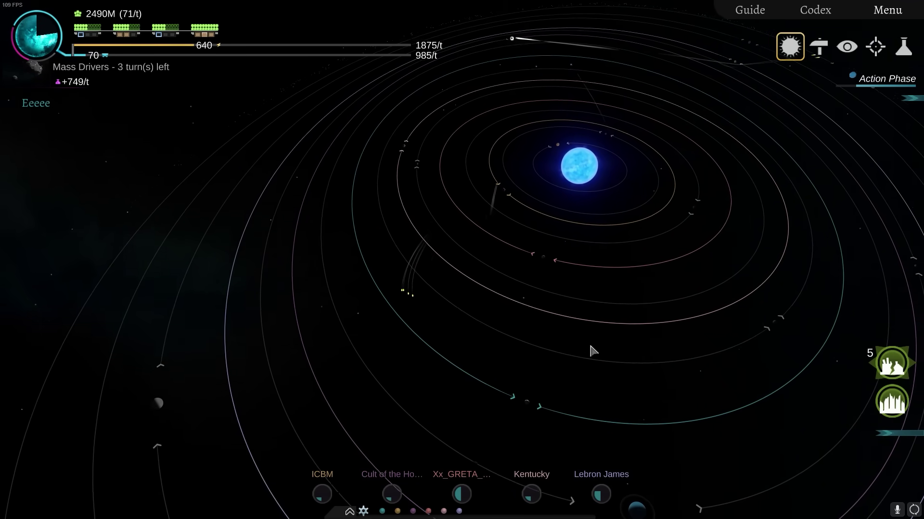
Step: Rotate the star-system camera edge-on to follow the projectiles during the action phase
mouse_move(549, 341)
mouse_down()
mouse_move(575, 253)
mouse_move(516, 269)
mouse_up()
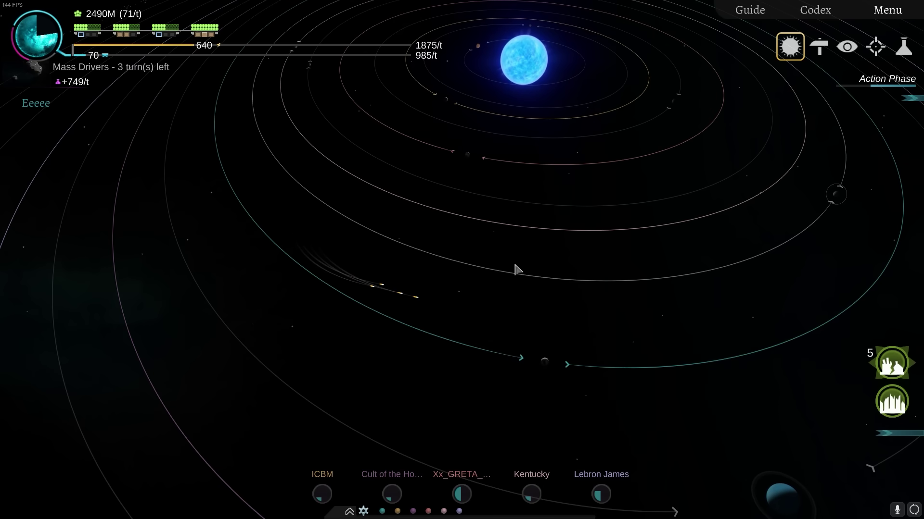
scroll(516, 269, up, 2)
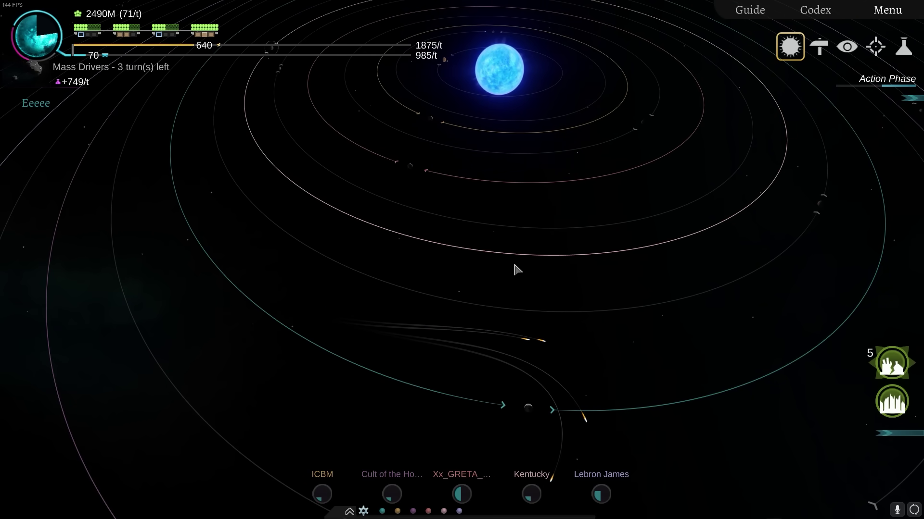
drag(516, 269, 483, 301)
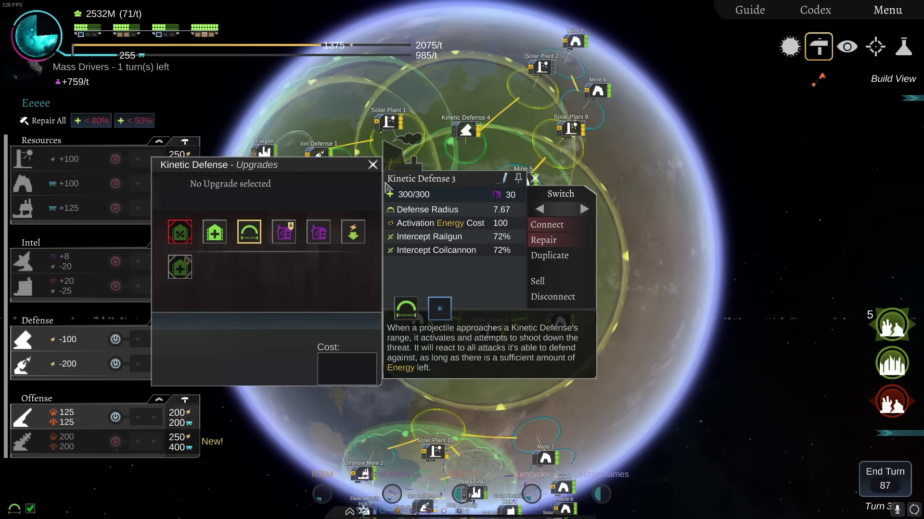
Step: Buy Optimized Target Leading for Ion Defense 2, close its panels, and rotate the planet
mouse_move(318, 156)
click(413, 166)
click(401, 97)
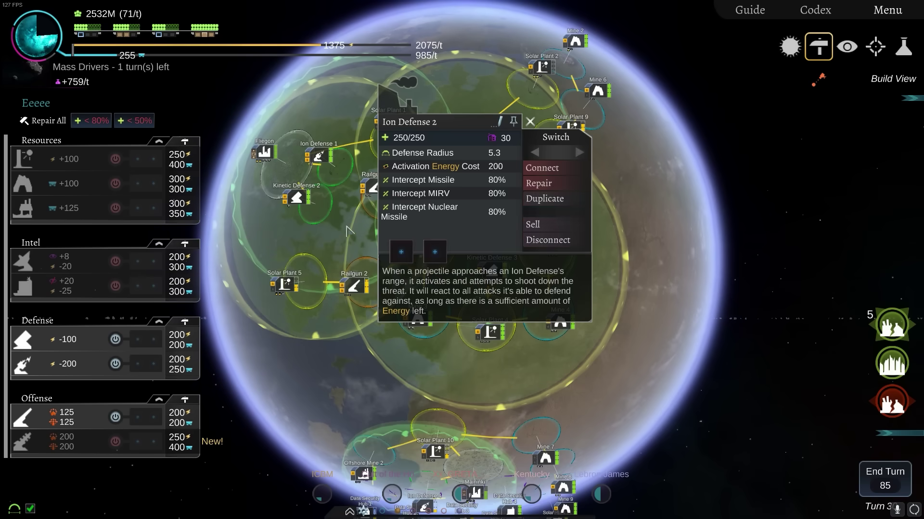
click(435, 252)
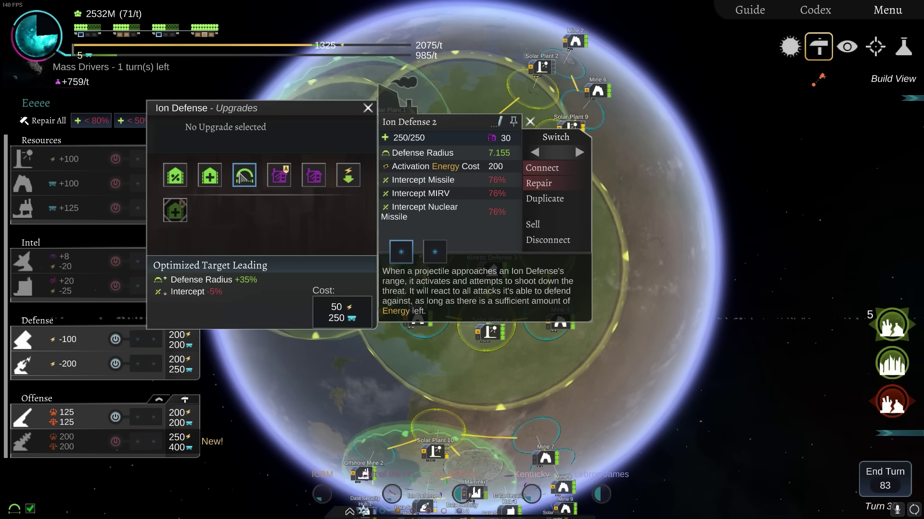
click(244, 175)
click(368, 108)
click(530, 122)
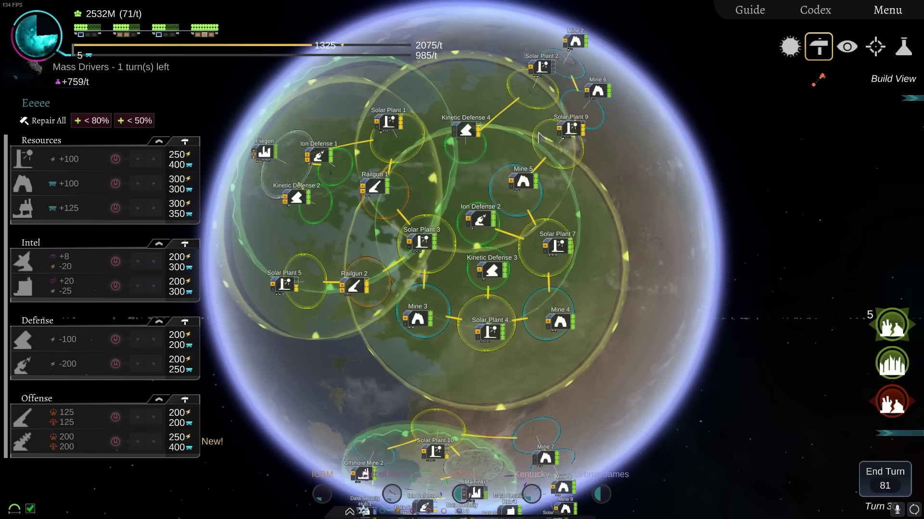
drag(505, 217, 632, 191)
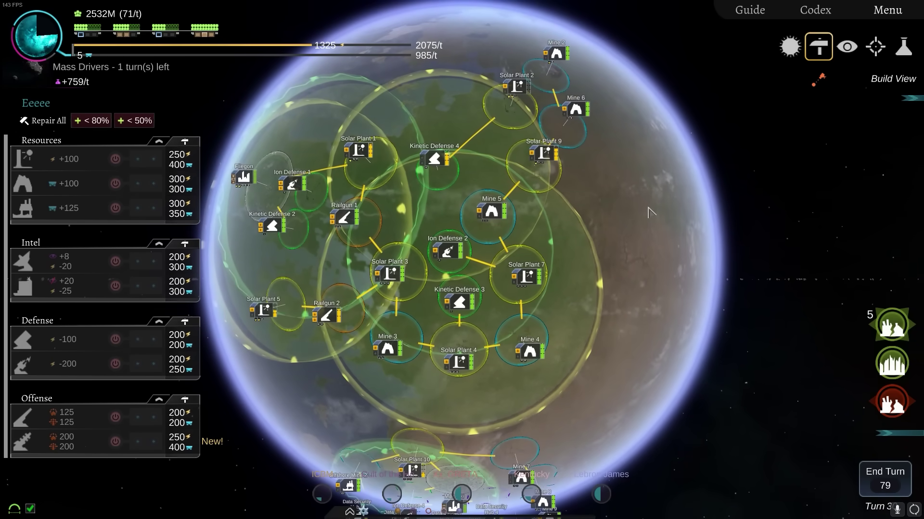
scroll(393, 341, down, 3)
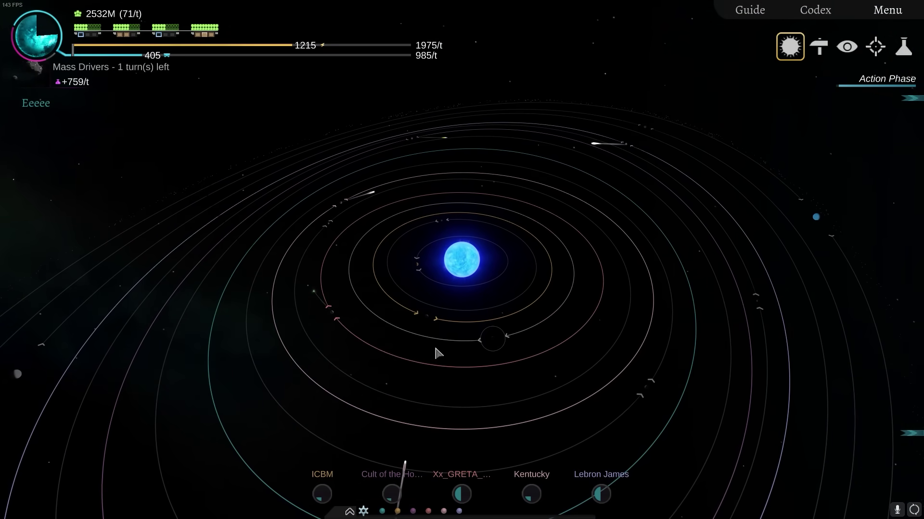
Step: Rotate and shift the solar system view while the action phase resolves
mouse_move(352, 302)
mouse_down()
mouse_move(418, 186)
mouse_move(523, 269)
mouse_up()
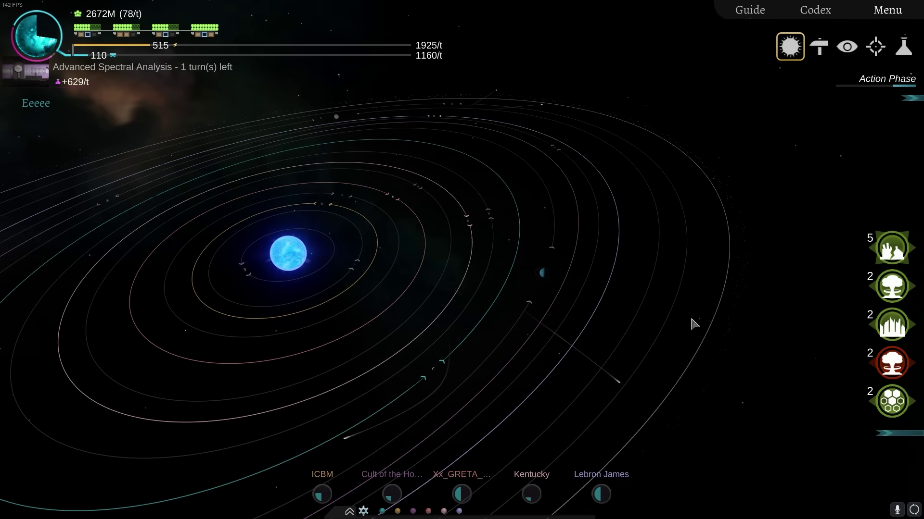
drag(418, 303, 563, 341)
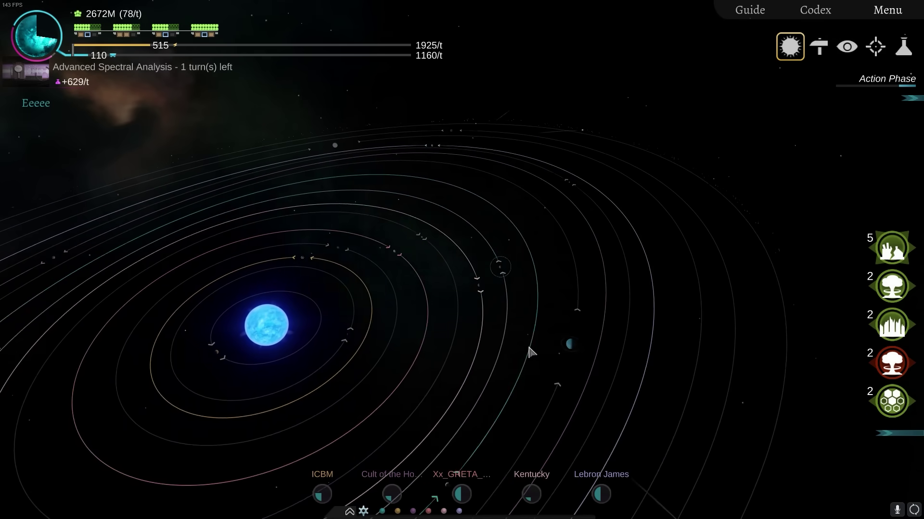
scroll(562, 341, up, 3)
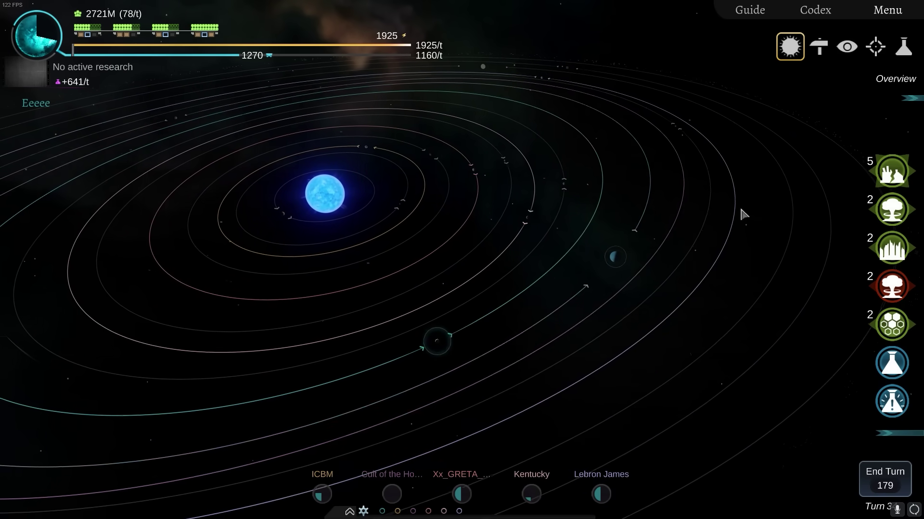
Step: From the home planet, switch to railgun targeting, simulate the projectile paths, and start the action phase
click(605, 255)
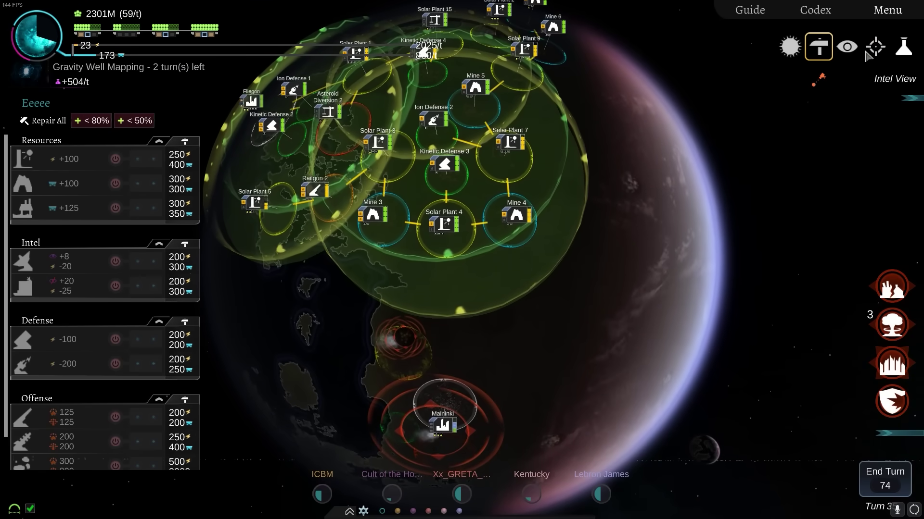
click(875, 47)
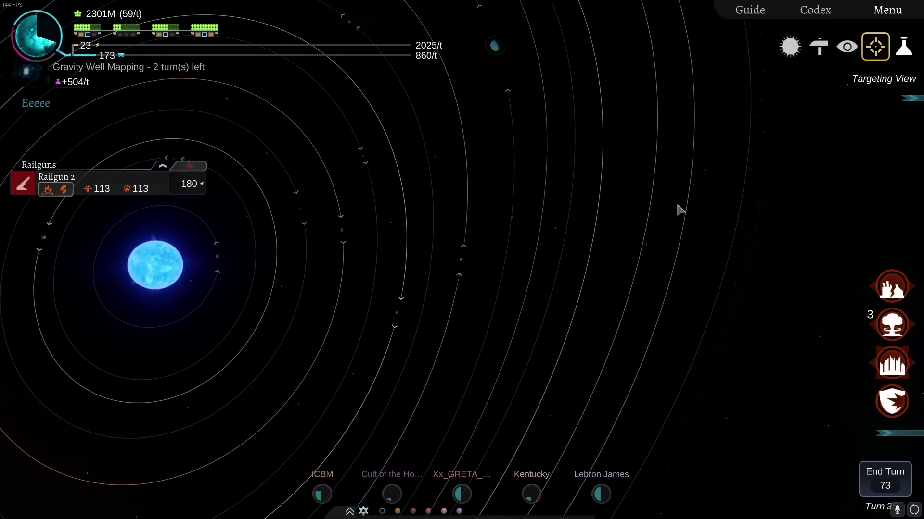
key(Return)
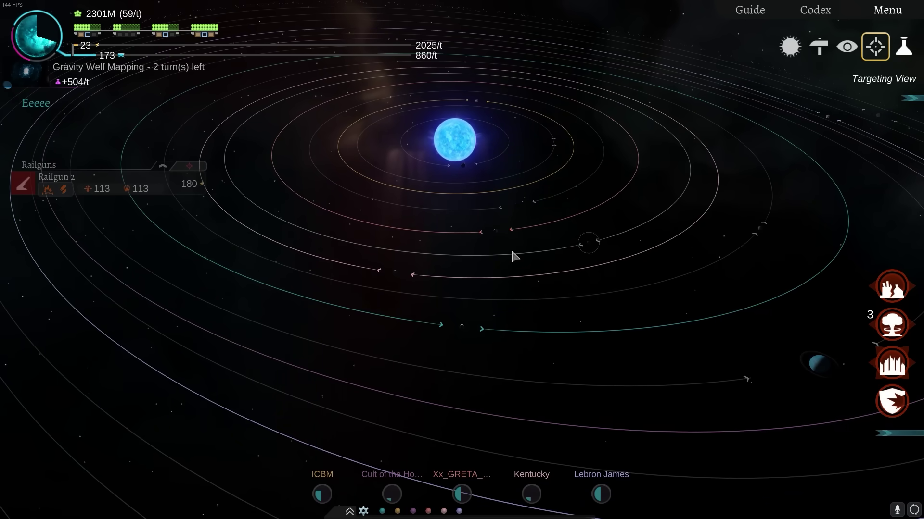
mouse_move(512, 255)
mouse_down()
mouse_move(442, 232)
mouse_move(496, 288)
mouse_up()
key(space)
scroll(498, 289, up, 2)
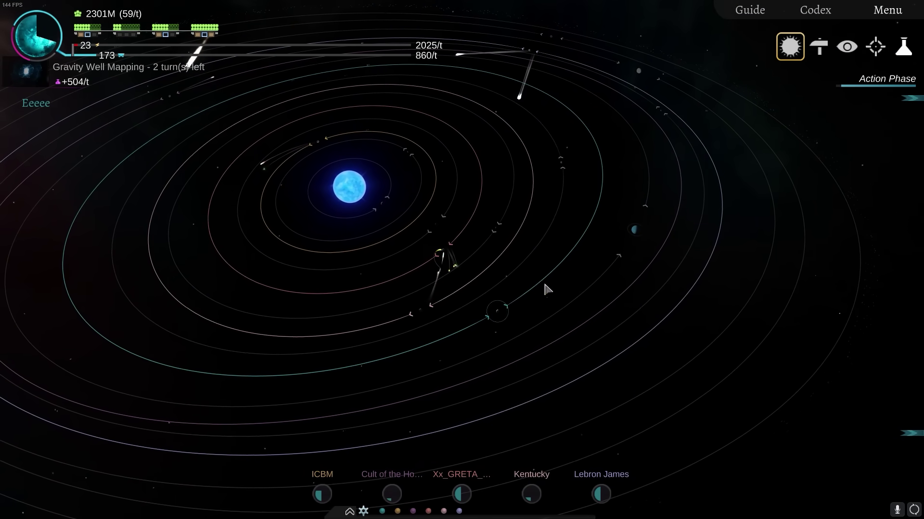